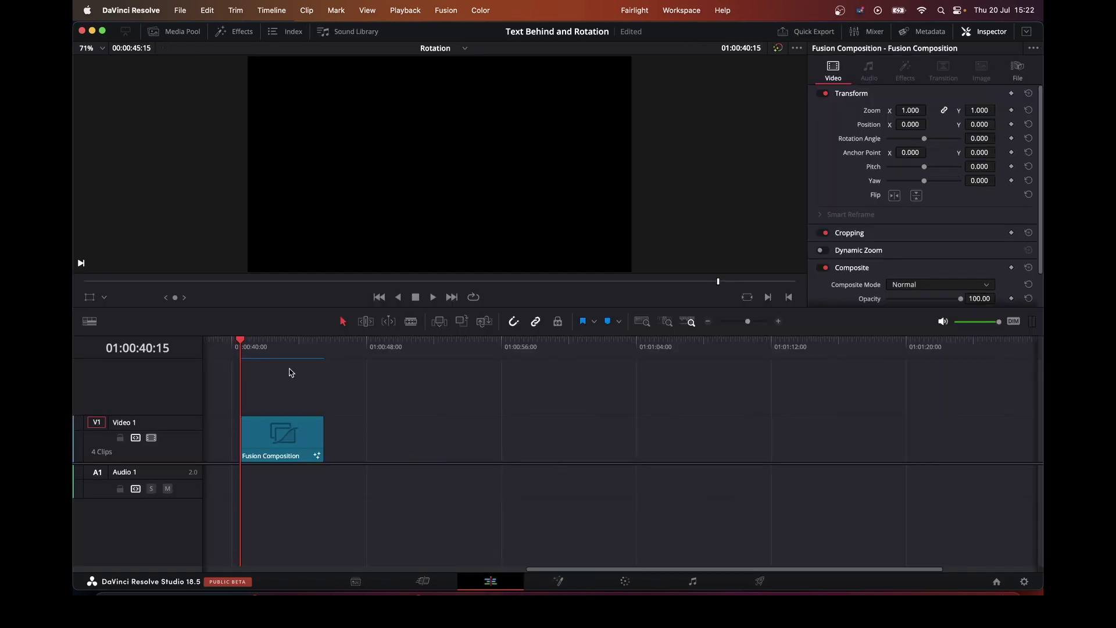
Step: Extend the Fusion Composition clip to about 10 seconds and open it on the Fusion page
left_click(289, 352)
left_click(292, 436)
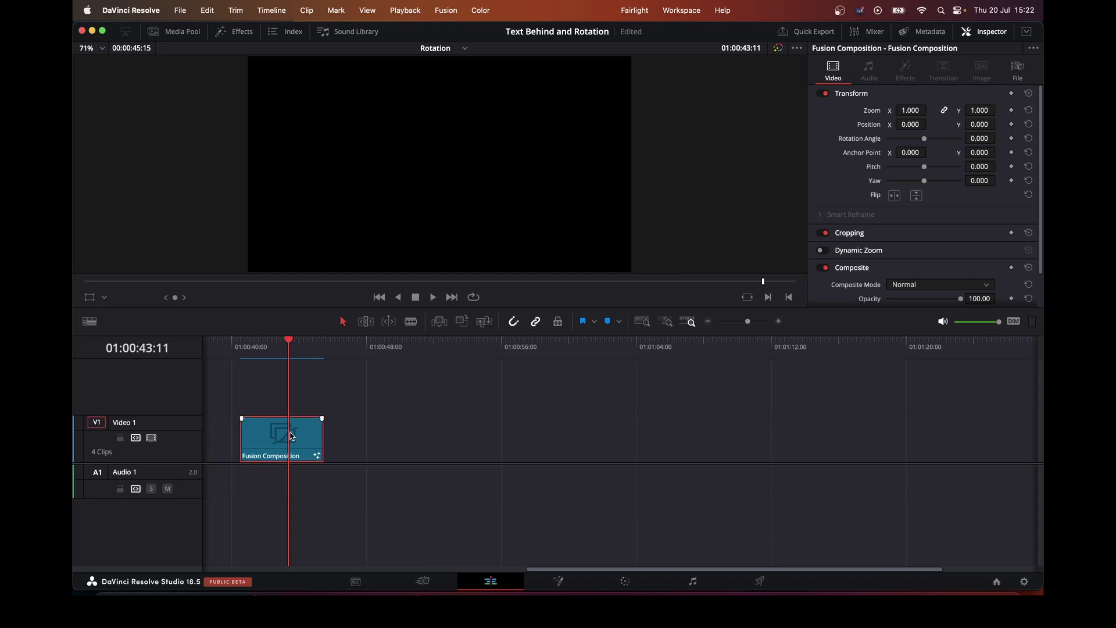
left_click_drag(322, 443, 407, 453)
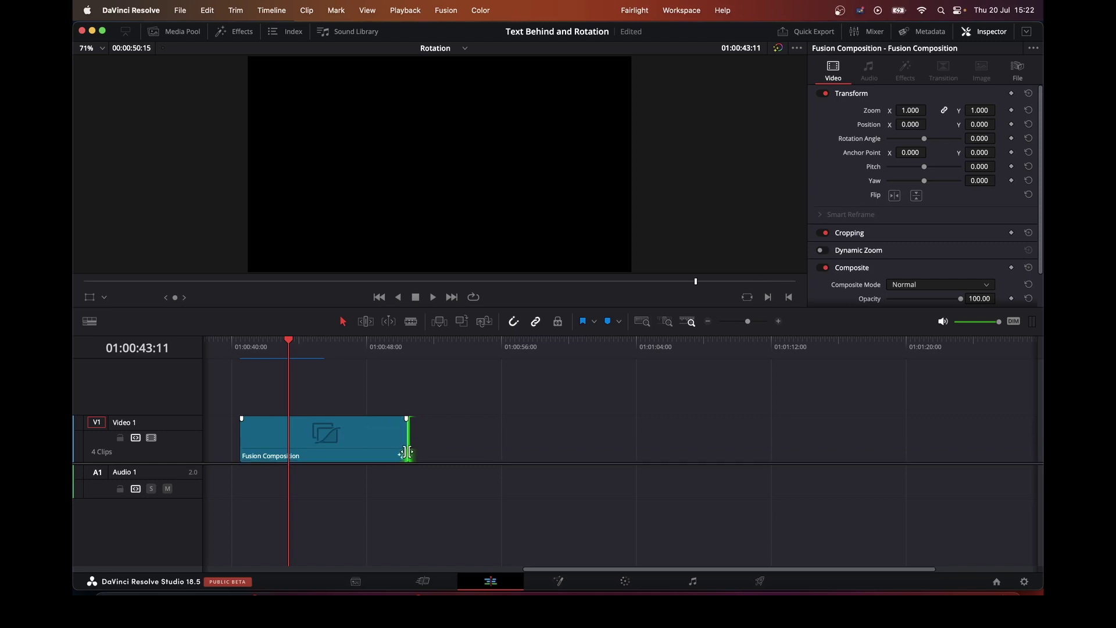
left_click(338, 348)
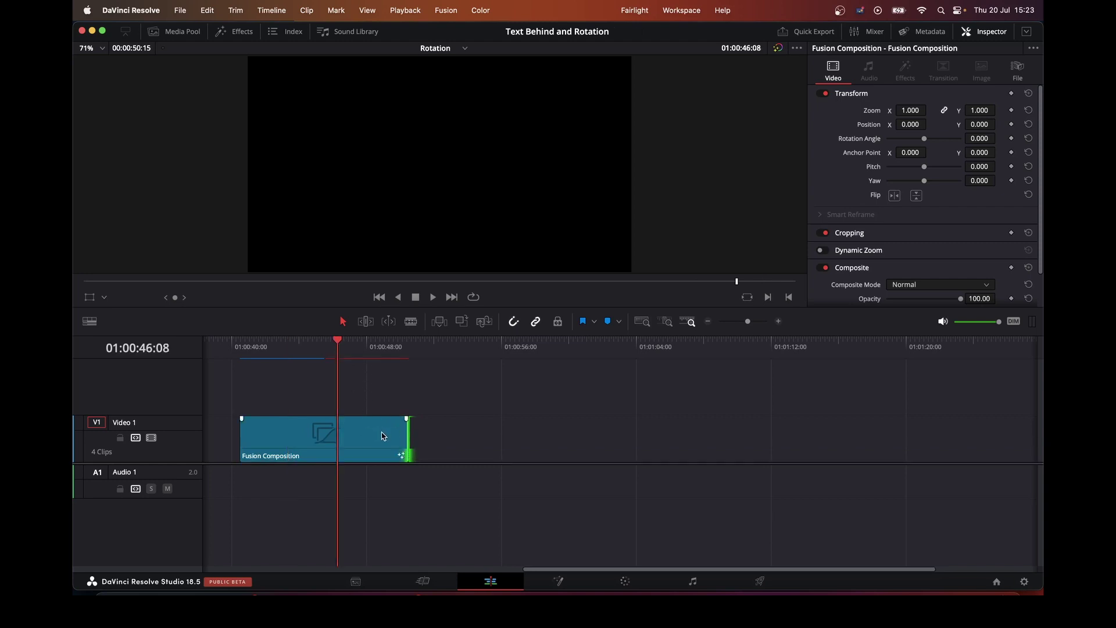
left_click(567, 582)
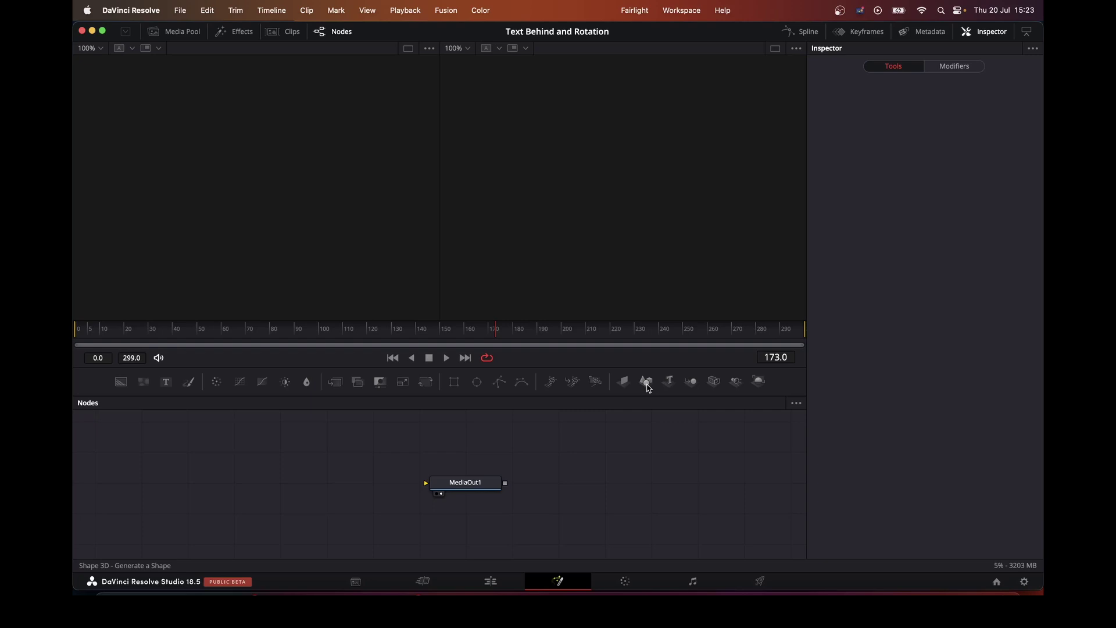
Step: Add Shape3D and Renderer3D nodes, wire Shape3D1 → Renderer3D1 → MediaOut1, and view Shape3D1
left_click_drag(648, 389, 140, 491)
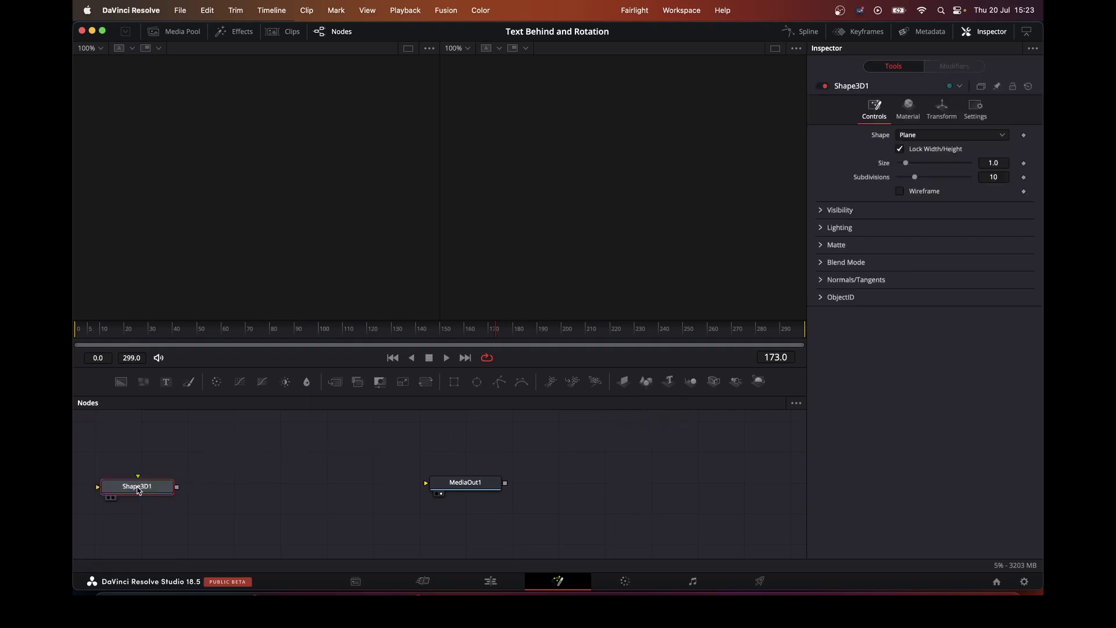
left_click_drag(759, 380, 295, 493)
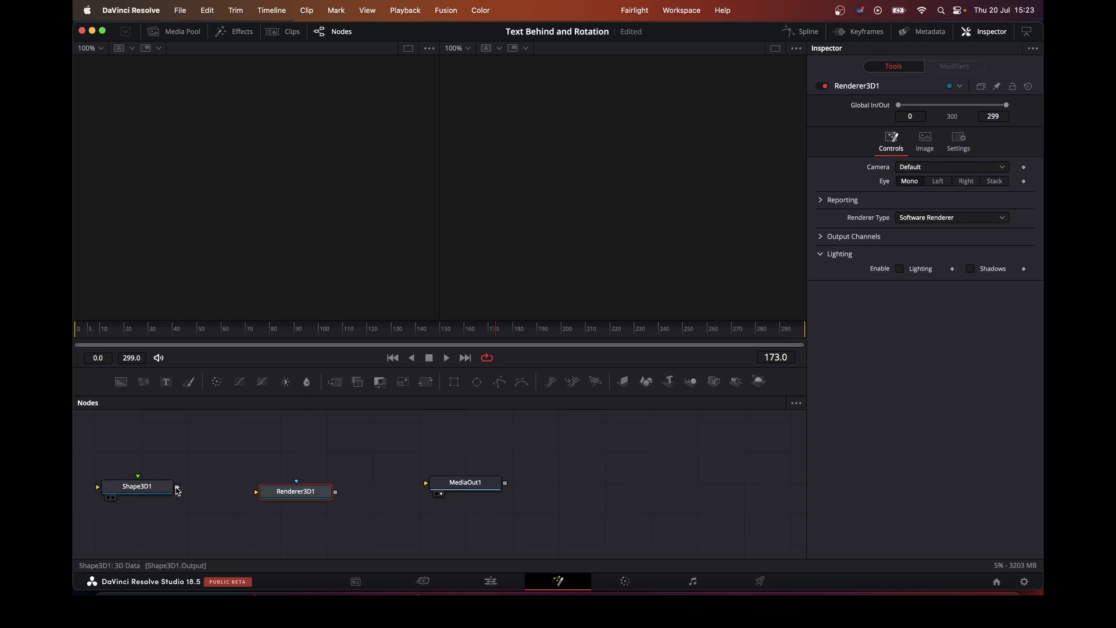
left_click_drag(177, 490, 256, 492)
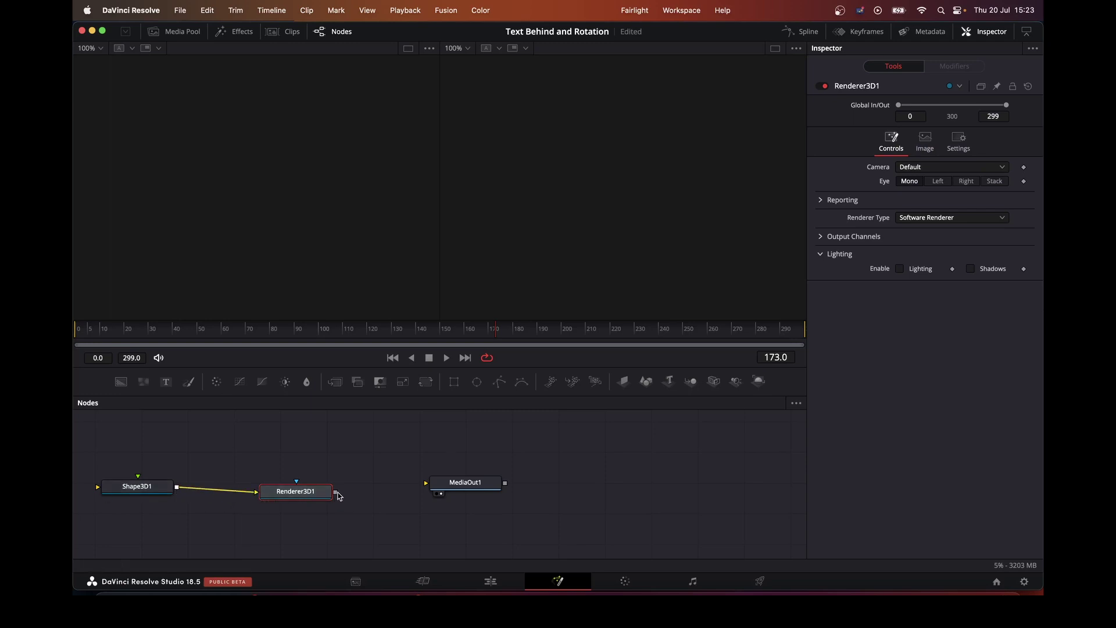
left_click_drag(336, 492, 427, 487)
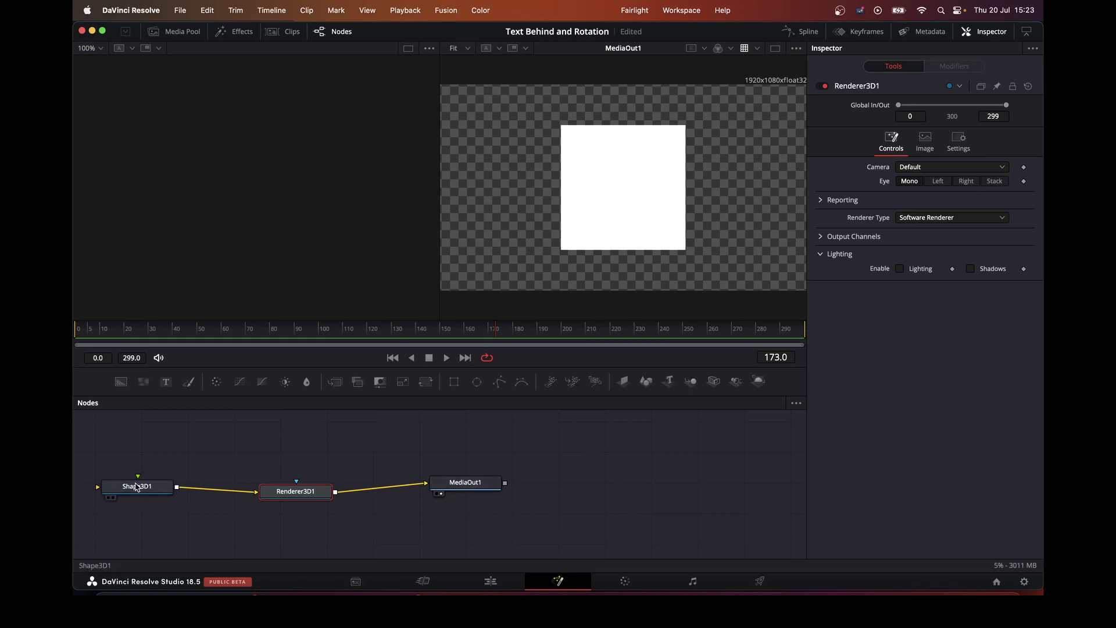
left_click(108, 499)
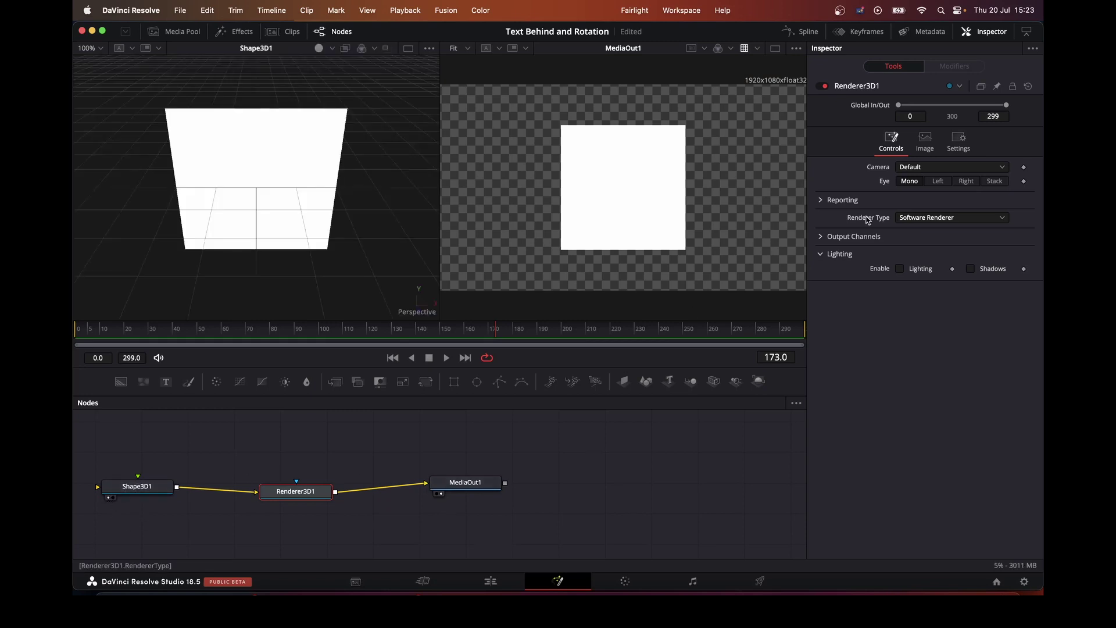
Step: Turn Shape3D1 into a Sphere with 100 base subdivisions and radius 0.47
left_click(150, 488)
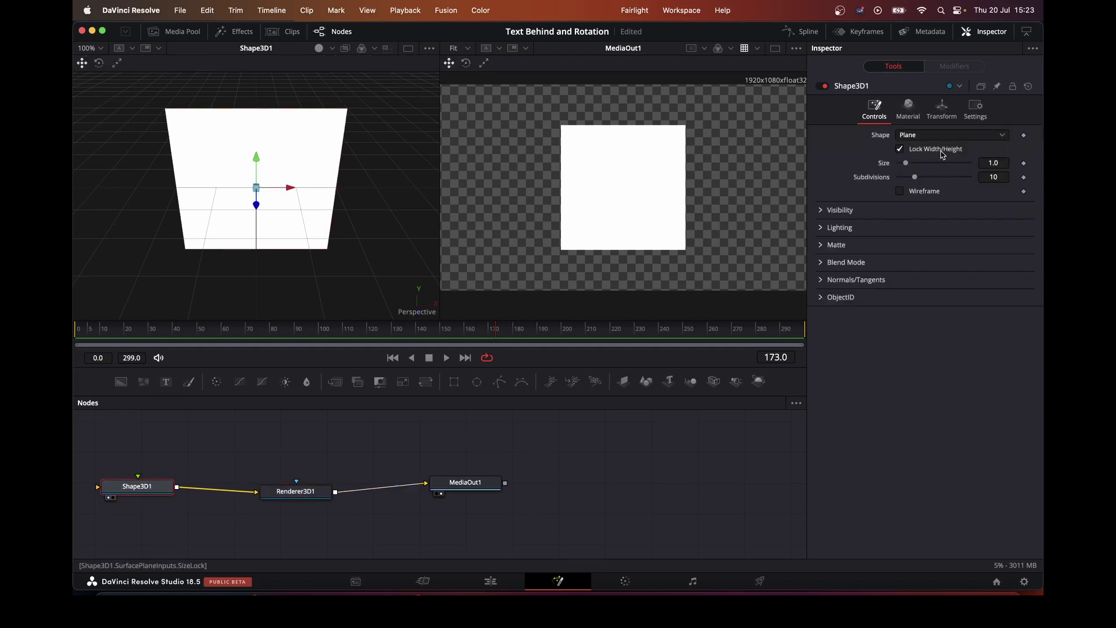
left_click(924, 136)
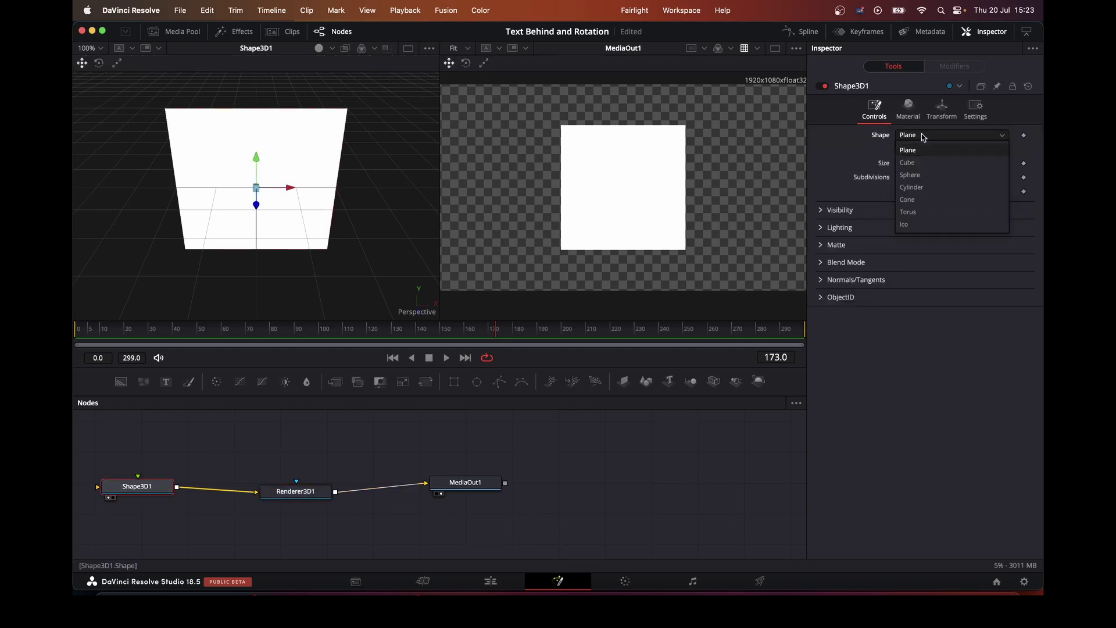
left_click(921, 176)
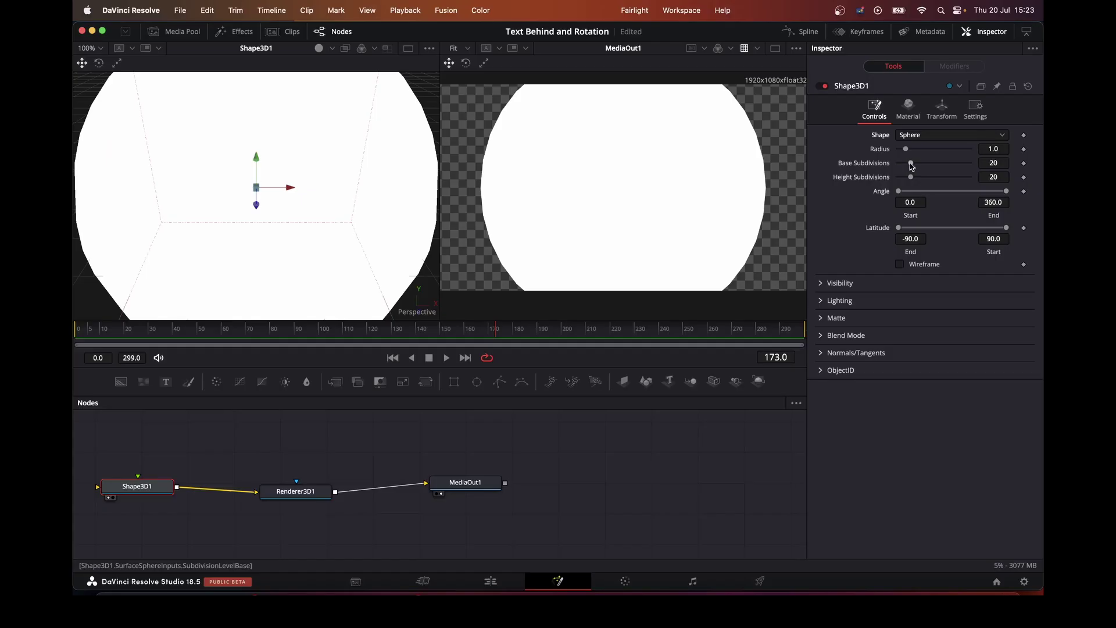
left_click_drag(911, 166, 980, 178)
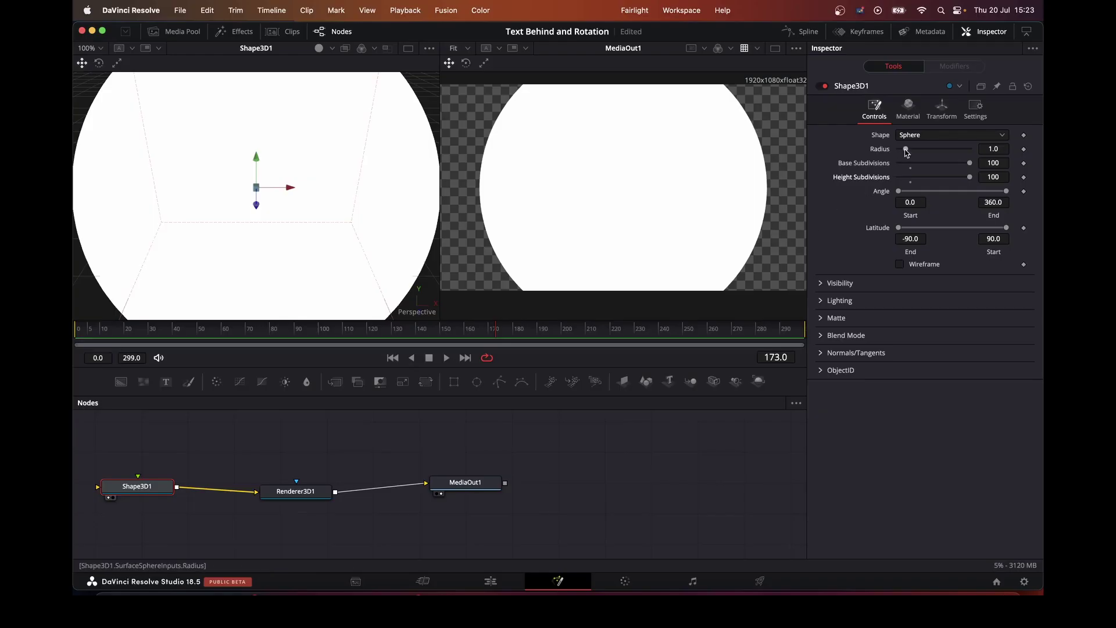
left_click_drag(906, 152, 904, 153)
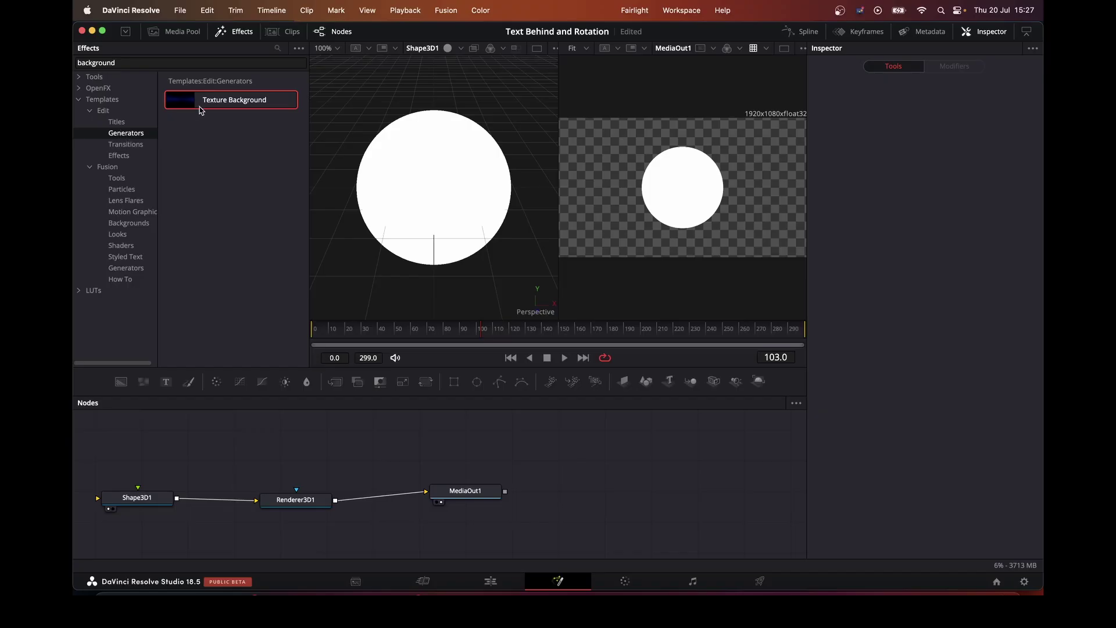
Step: Texture the sphere with a Texture Background node set to its green Version 3
left_click_drag(205, 103, 139, 490)
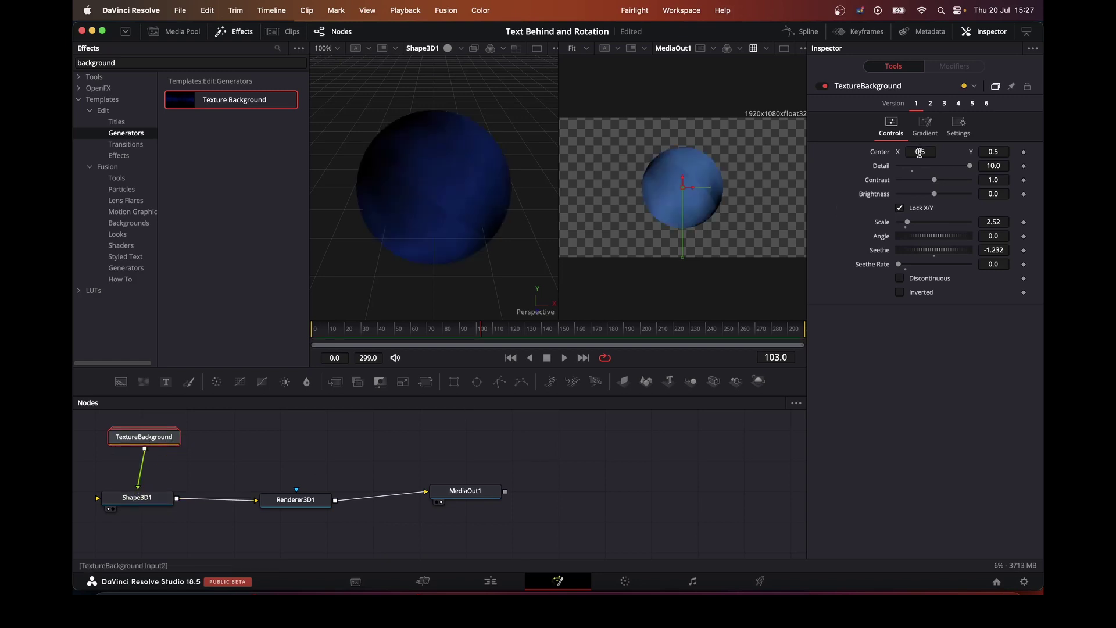
left_click(959, 104)
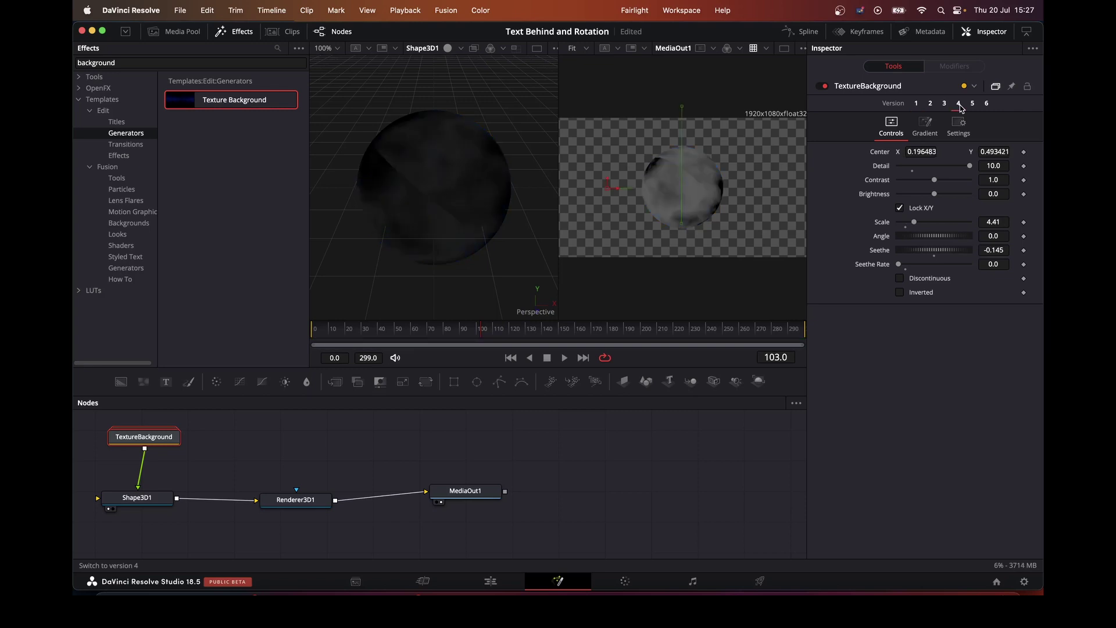
left_click(946, 105)
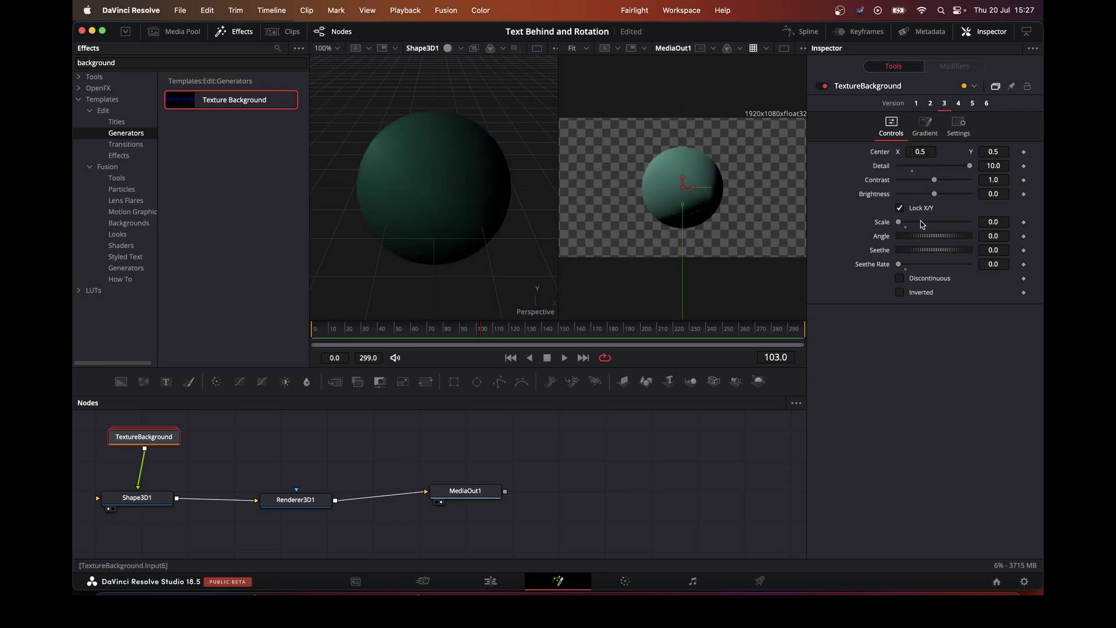
Step: Rotate Shape3D1 further on its Y axis and hide the Effects library
left_click(153, 500)
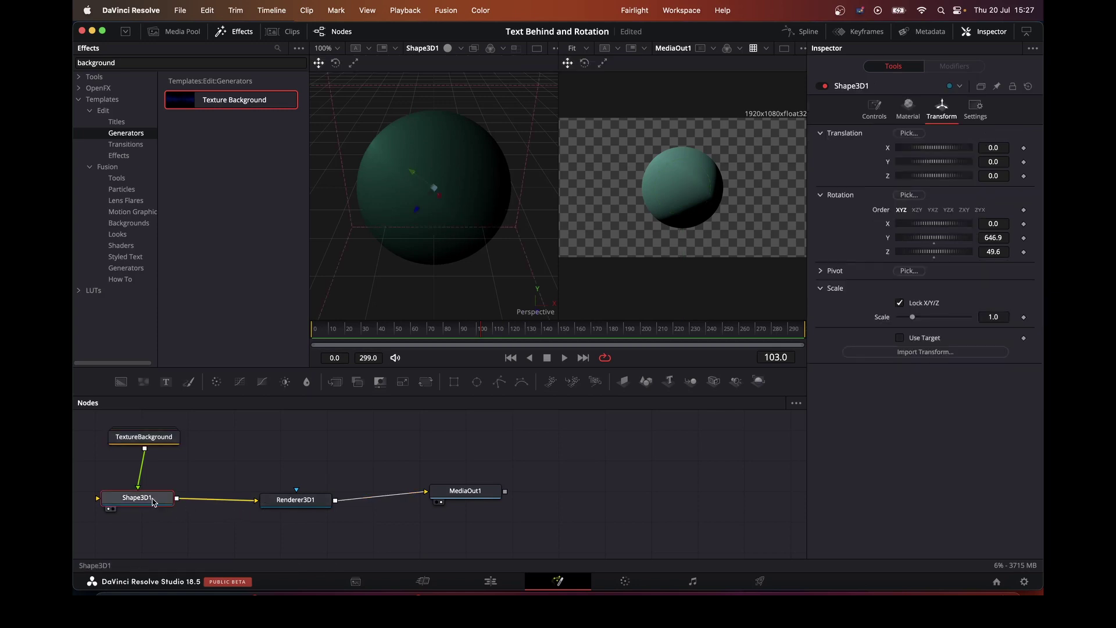
left_click_drag(905, 242, 917, 245)
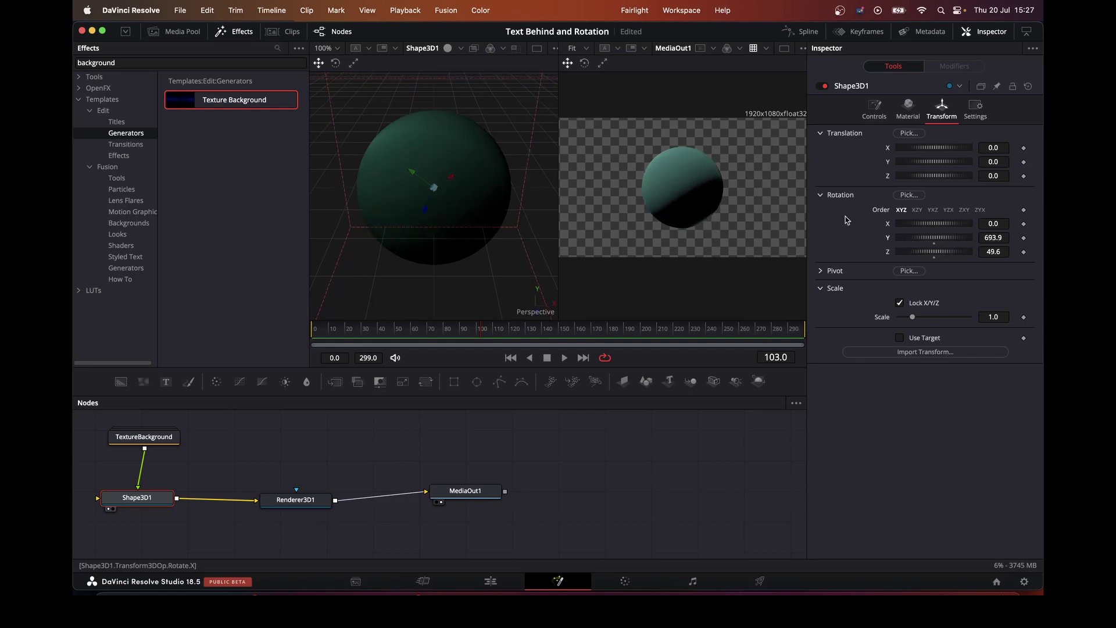
left_click(234, 32)
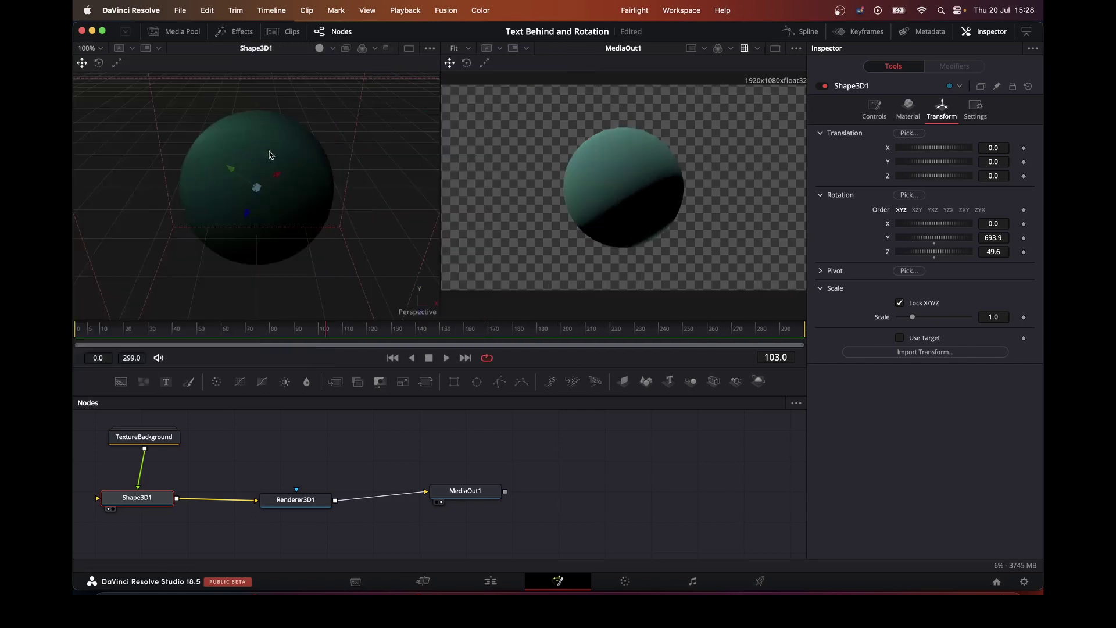
mouse_move(914, 243)
left_mouse_down()
mouse_move(962, 245)
mouse_move(899, 250)
left_mouse_up()
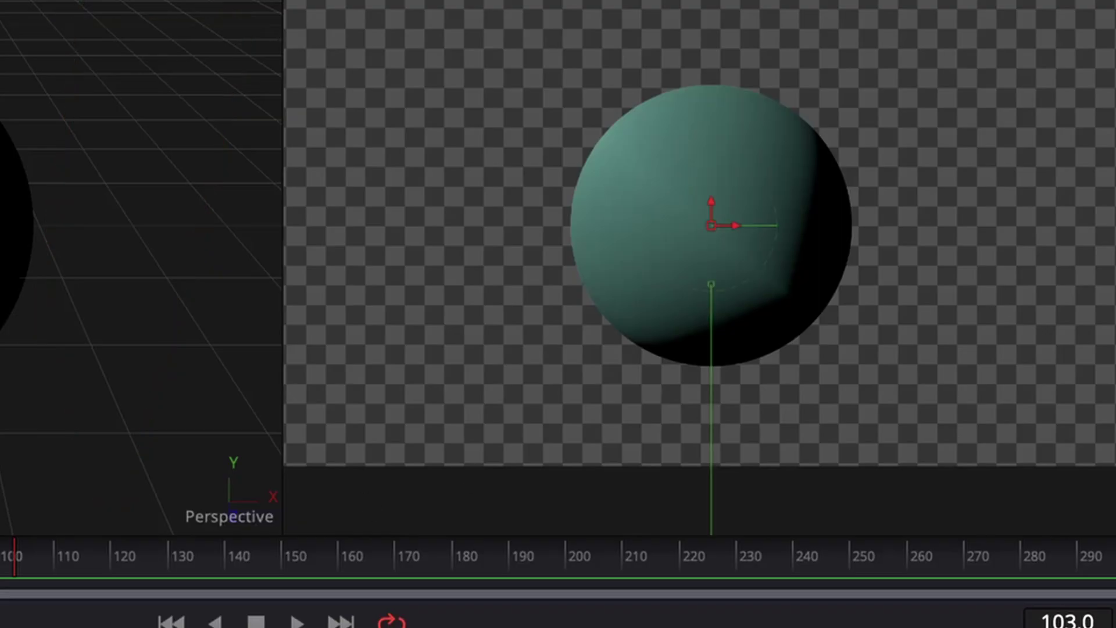
Step: Add a Blur node to the sphere's texture with blur size 52
key("shift+space")
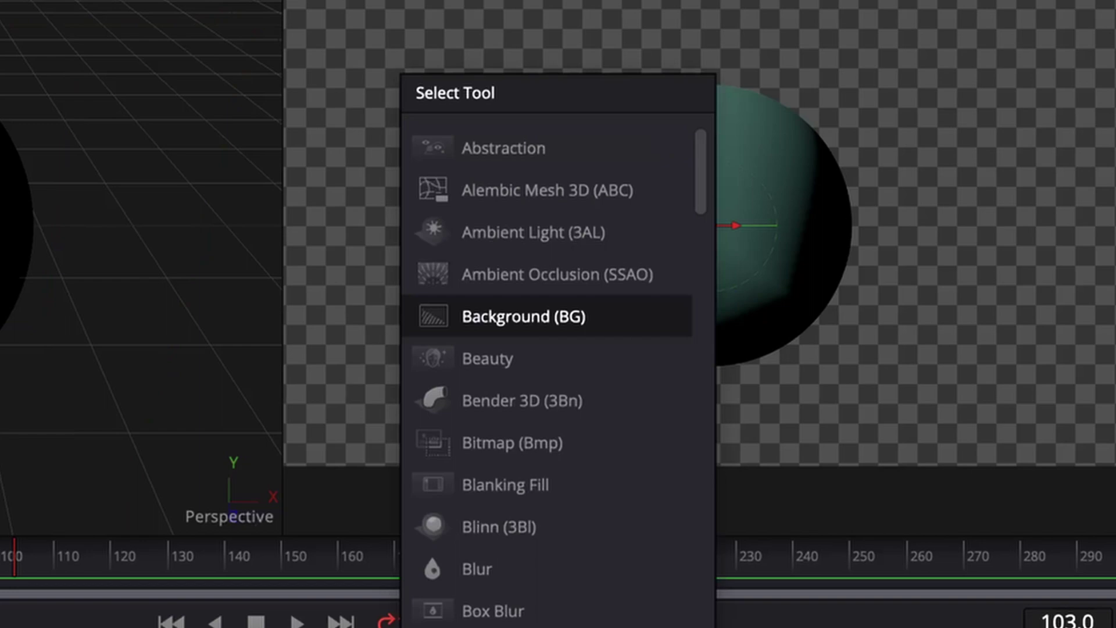
type("lur")
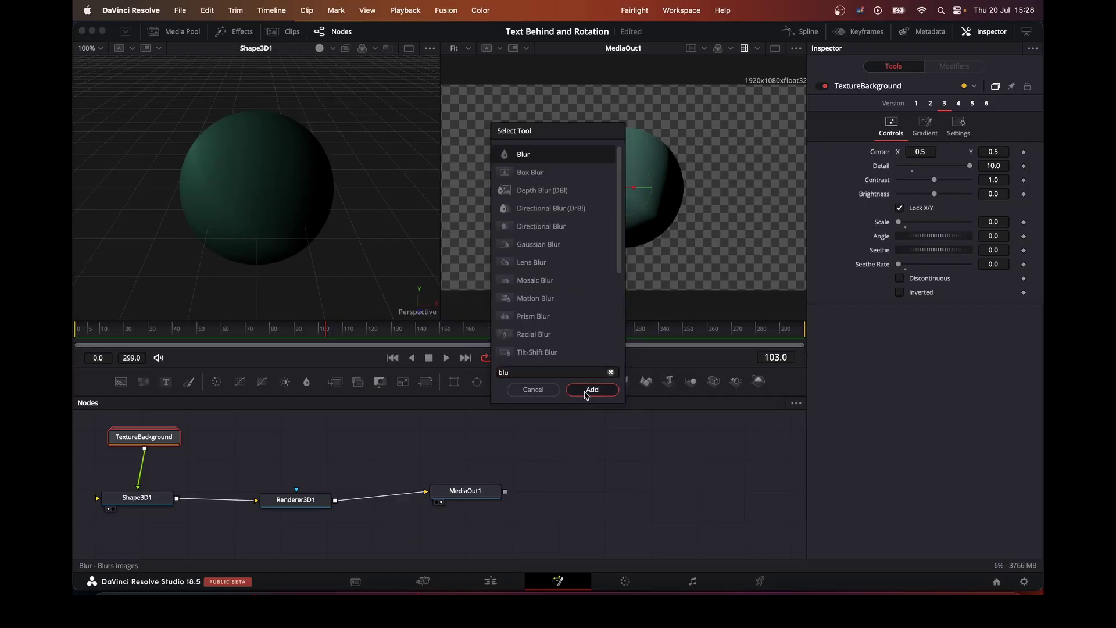
left_click(591, 391)
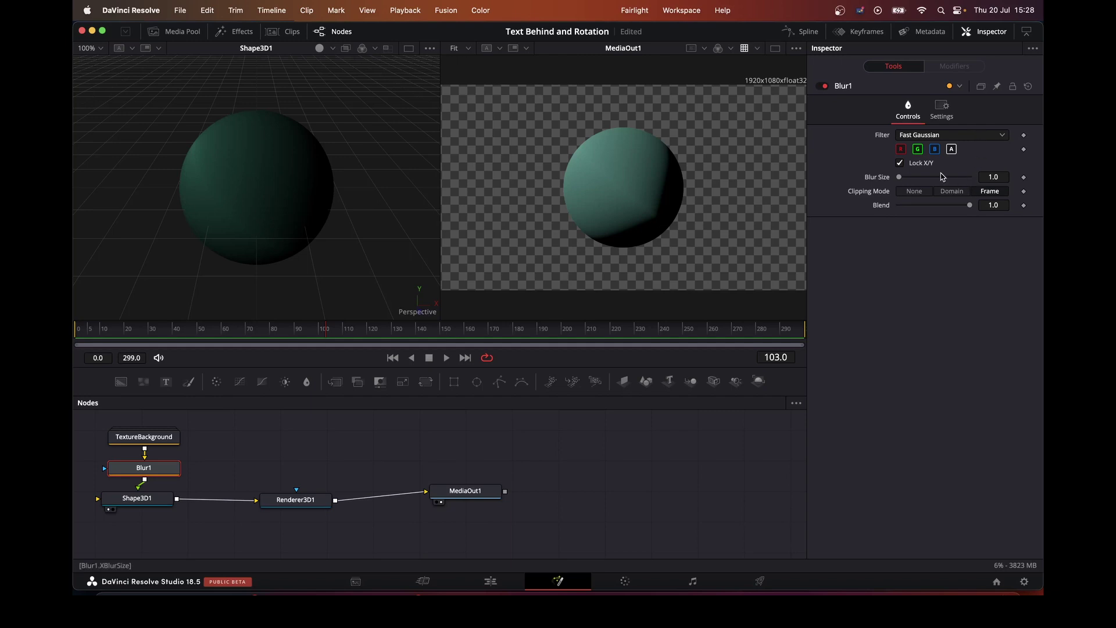
left_click_drag(899, 178, 952, 185)
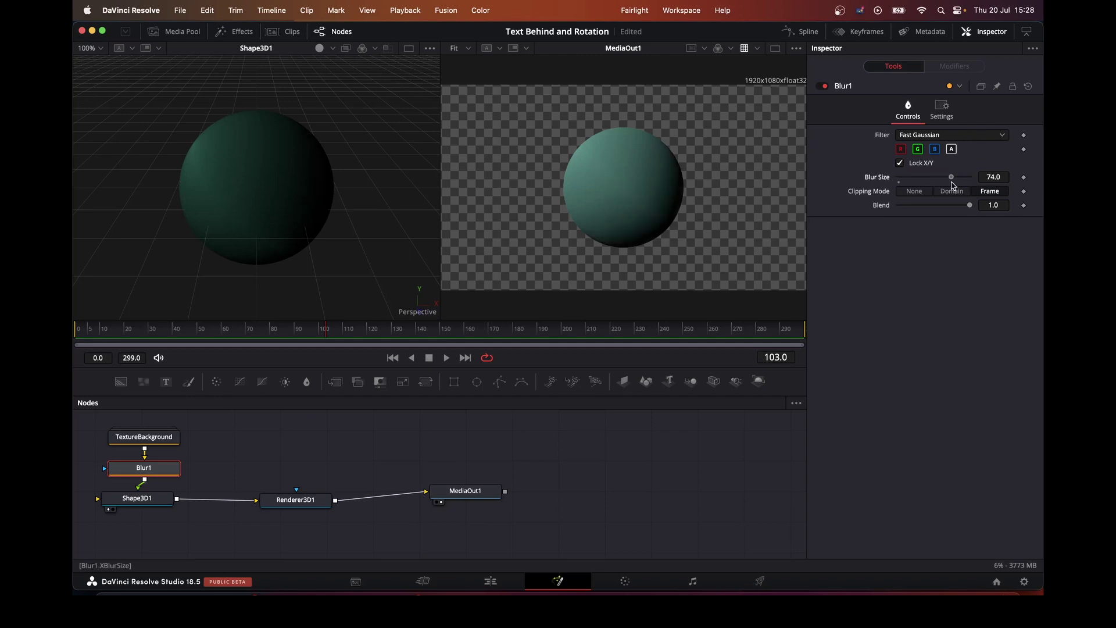
Step: Raise Blur1's size to 100 and reset Shape3D1's Y rotation to 0
left_click(154, 498)
left_click_drag(910, 244, 929, 243)
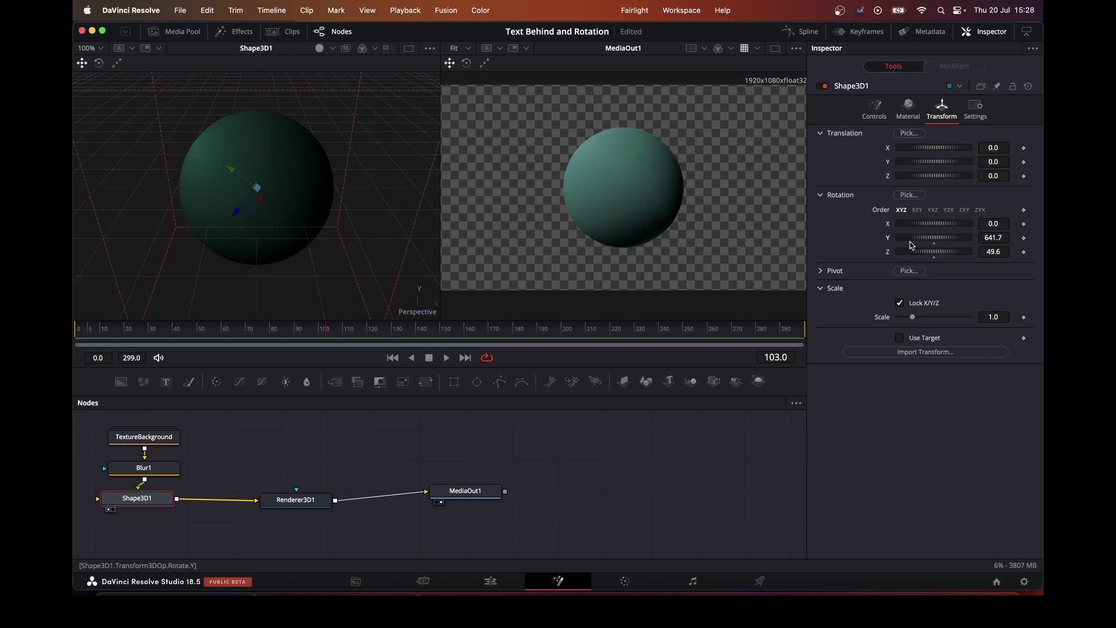
left_click(179, 468)
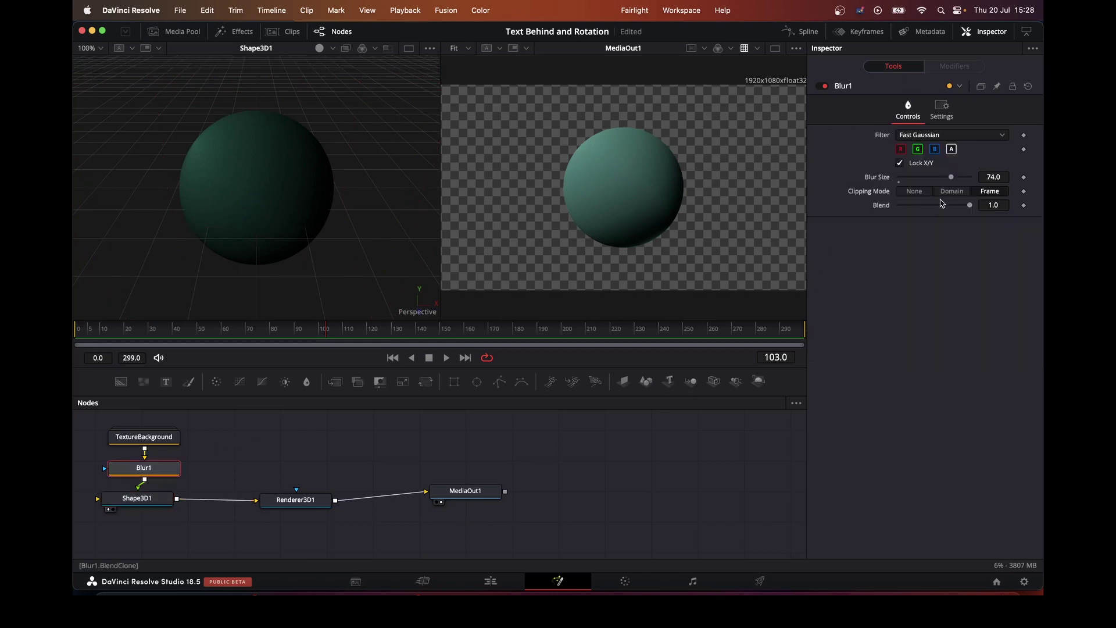
left_click_drag(951, 177, 972, 181)
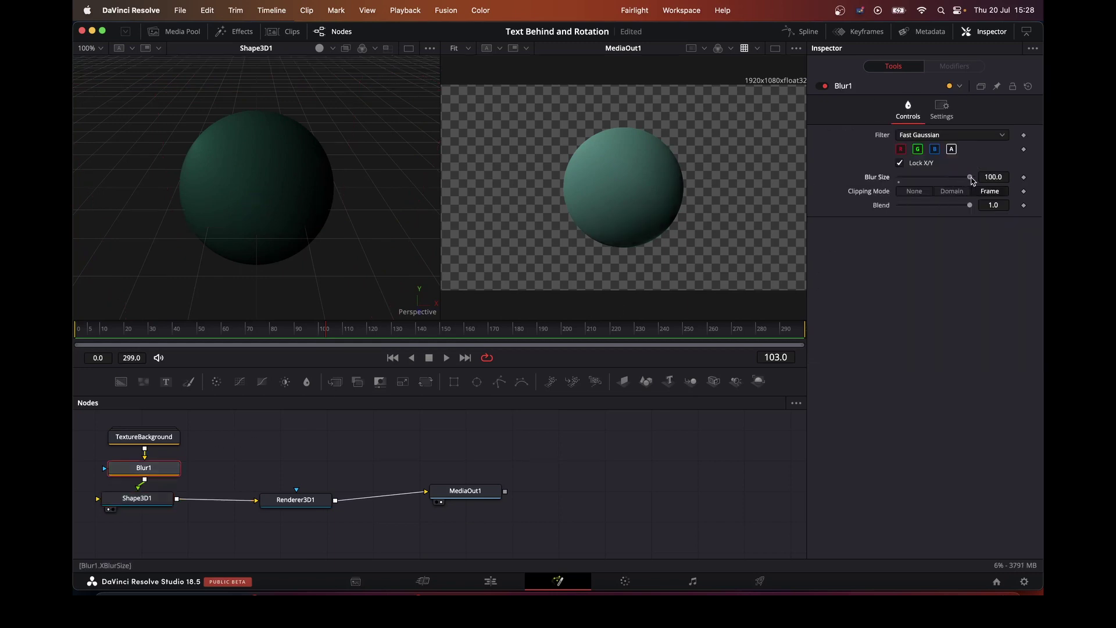
left_click(140, 500)
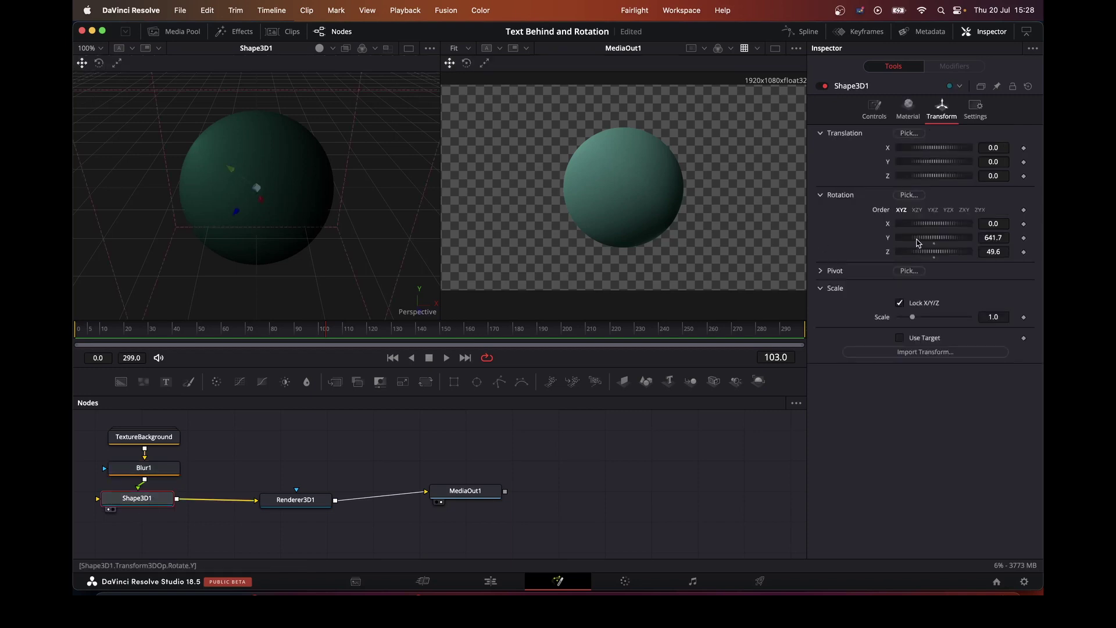
left_click_drag(917, 243, 888, 243)
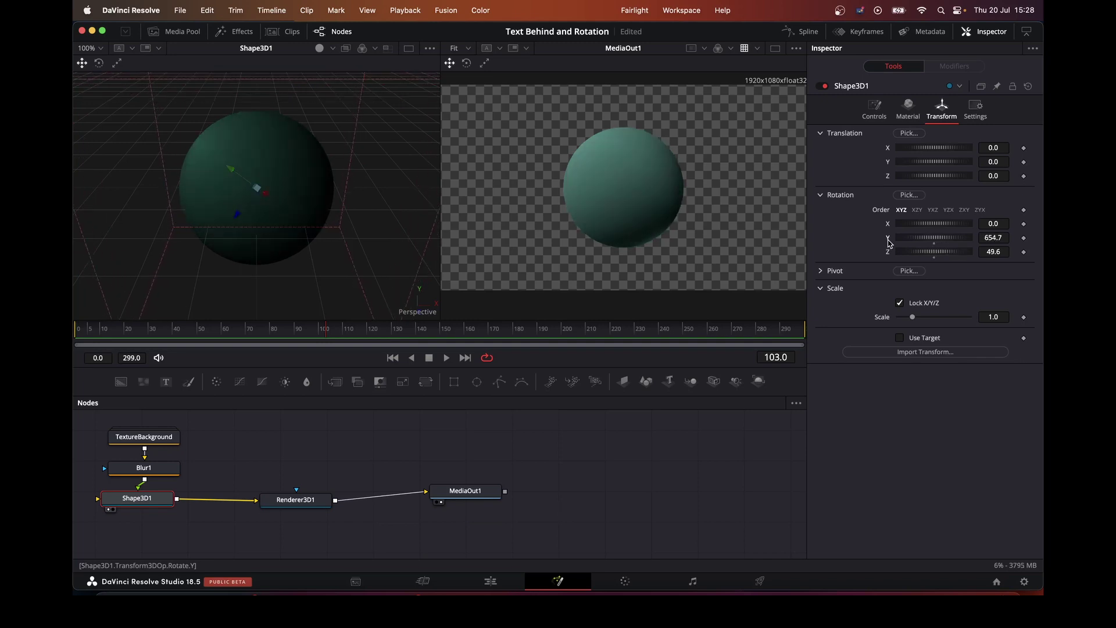
double_click(889, 243)
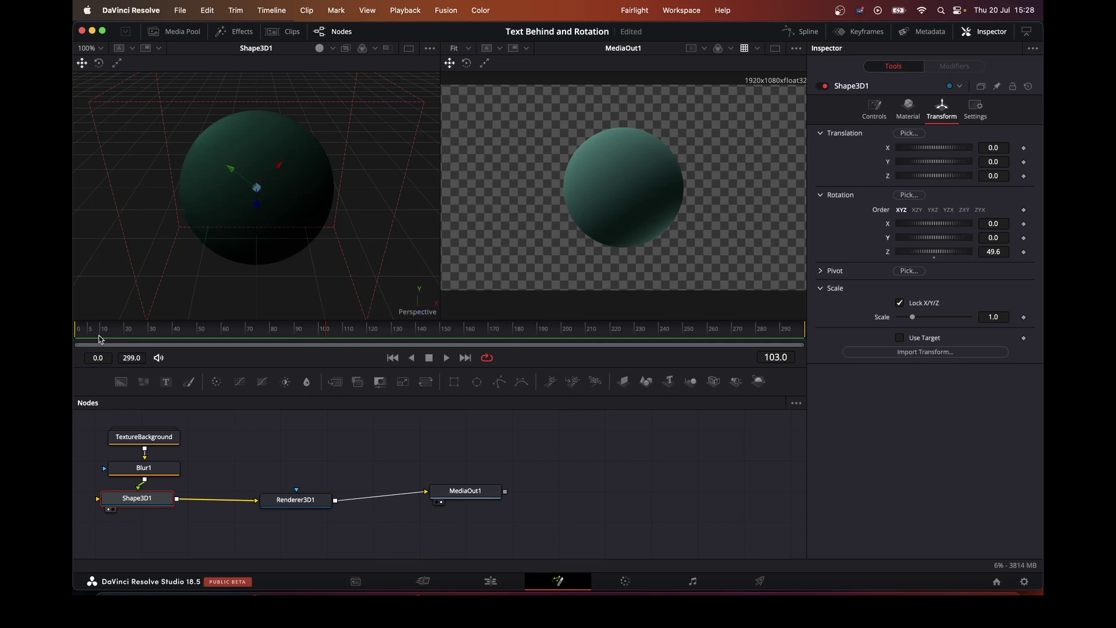
Step: At frame 0, reset Z rotation to 0 and keyframe Y rotation at 0
left_click(78, 335)
double_click(930, 251)
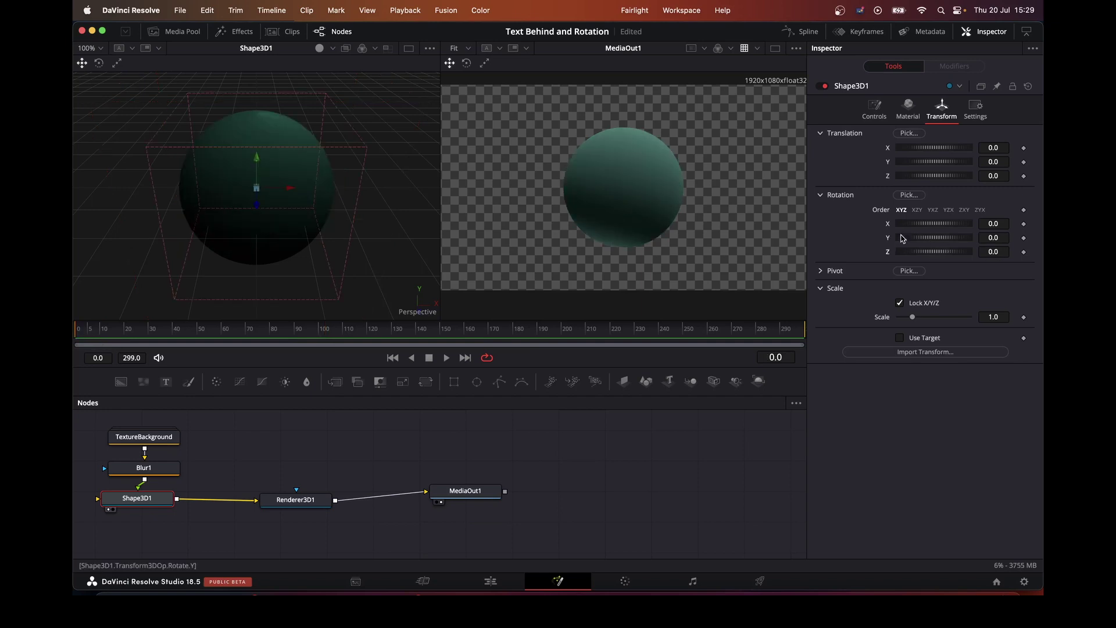
left_click(1025, 243)
Step: At frame 299, set Y rotation to 571.3 and play the spin
left_click(803, 333)
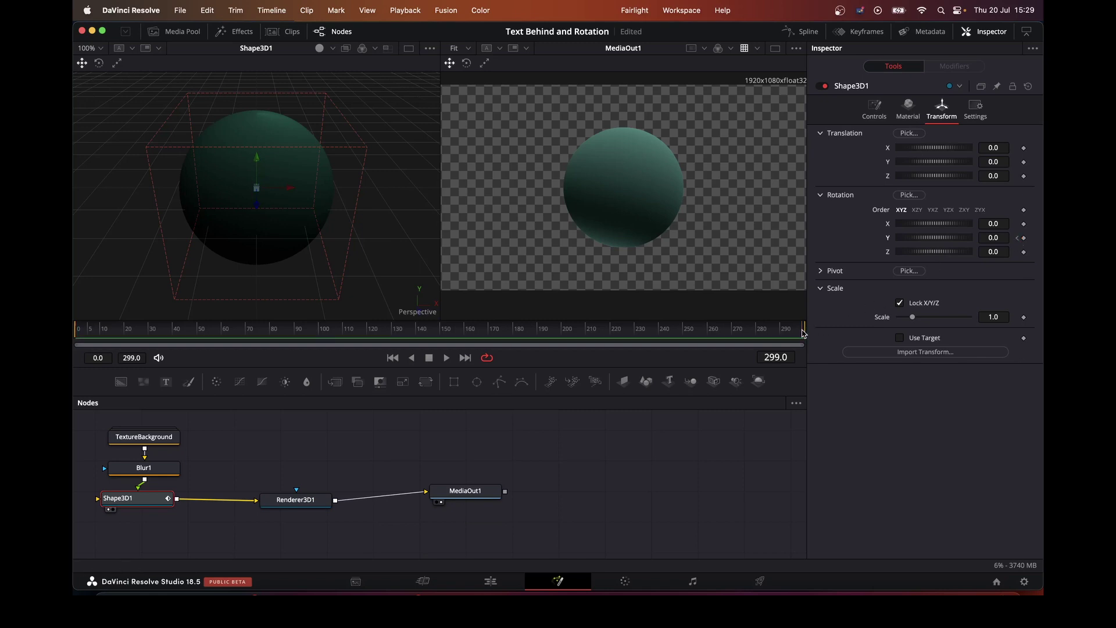
left_click(991, 240)
type("73")
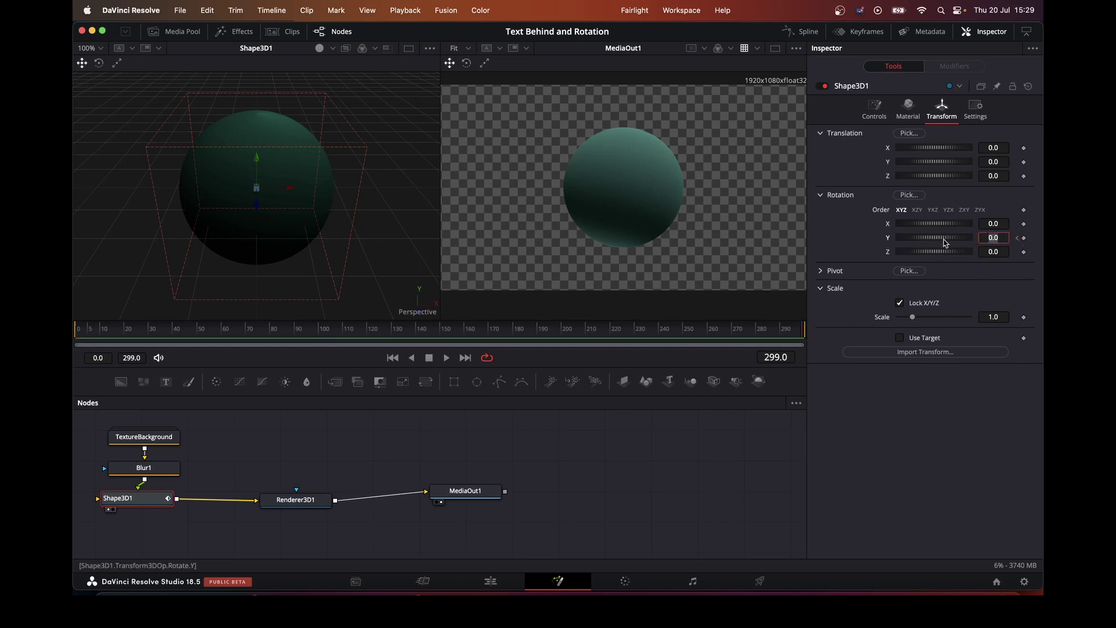
key("Return")
left_click_drag(937, 242, 1043, 237)
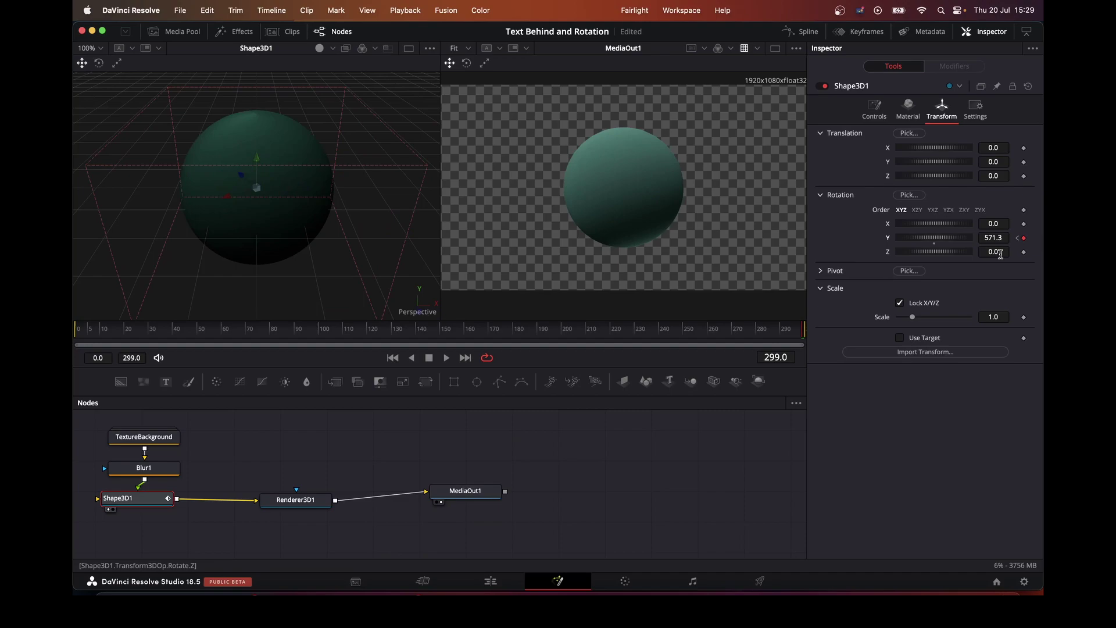
left_click(447, 358)
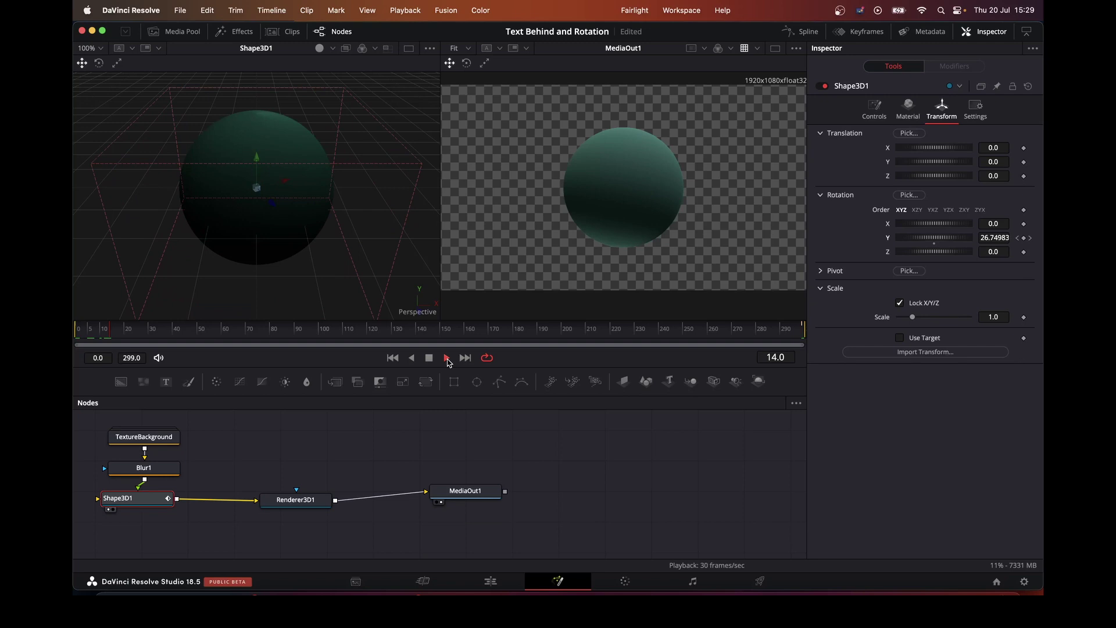
Step: Stop playback and add a Text3D node, merged with Shape3D1 through Merge3D1
left_click(430, 359)
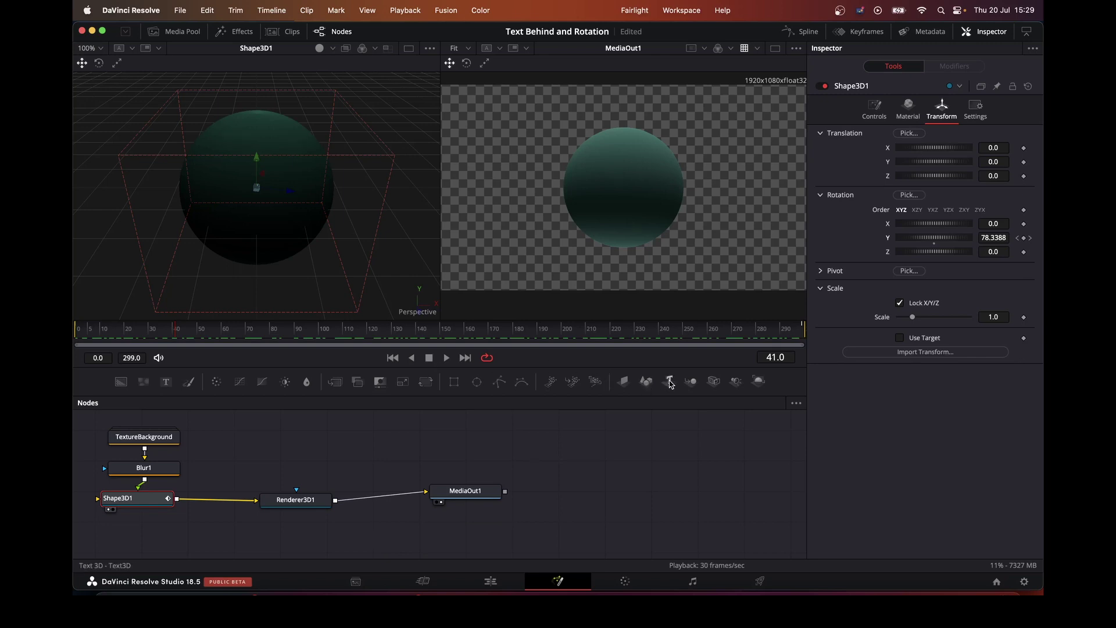
left_click_drag(671, 384, 186, 499)
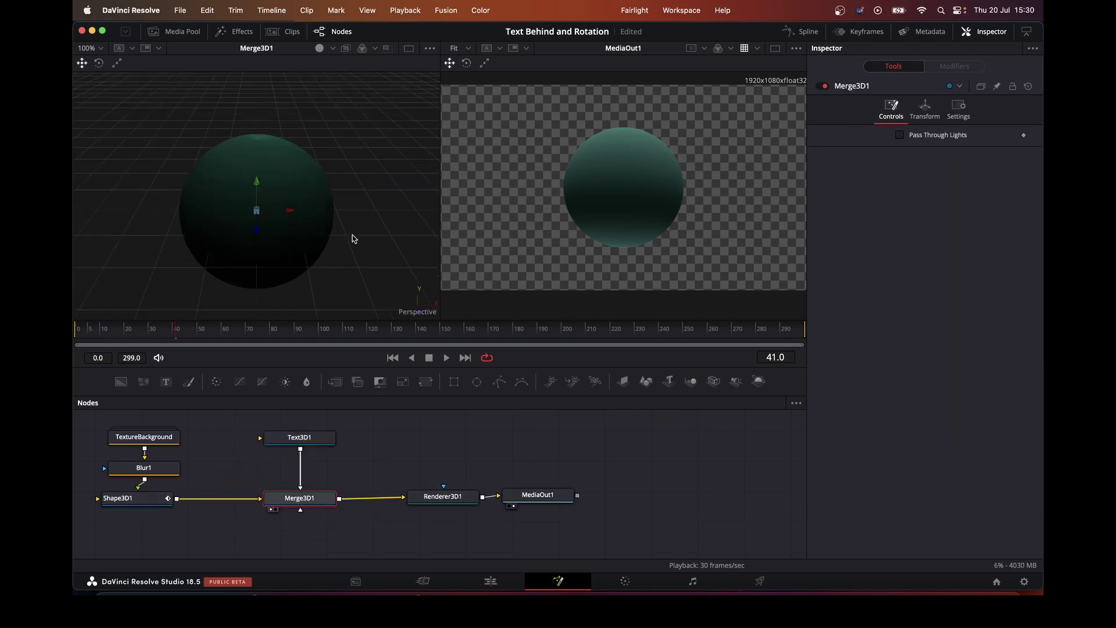
Step: Set Text3D1 to read 'Spinning World' in FoundationLogo font at size 0.16
left_click(324, 442)
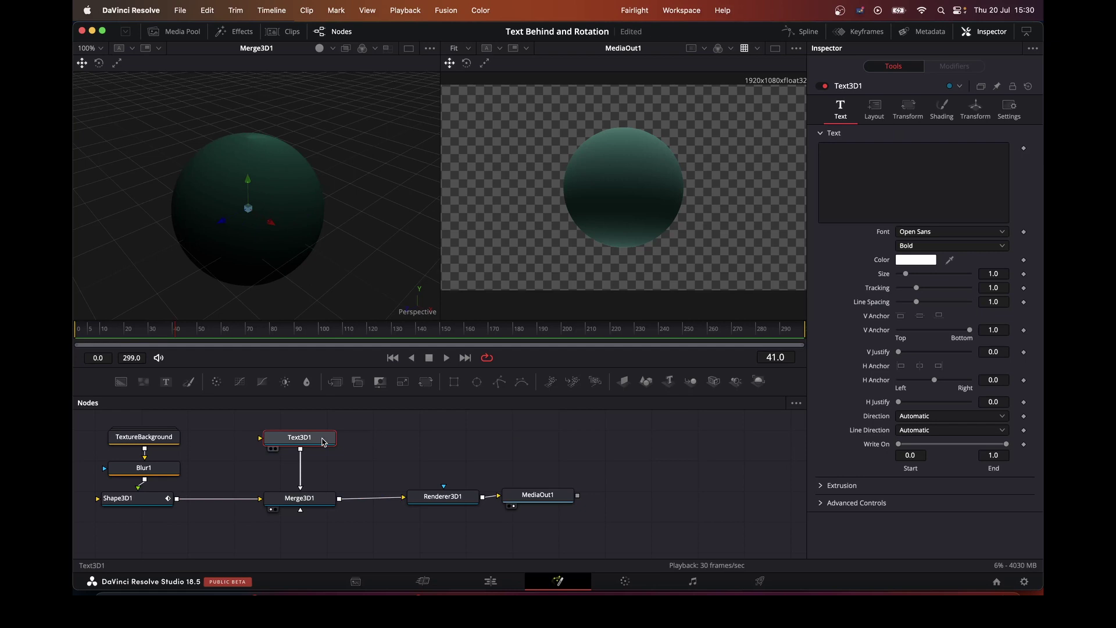
left_click(844, 159)
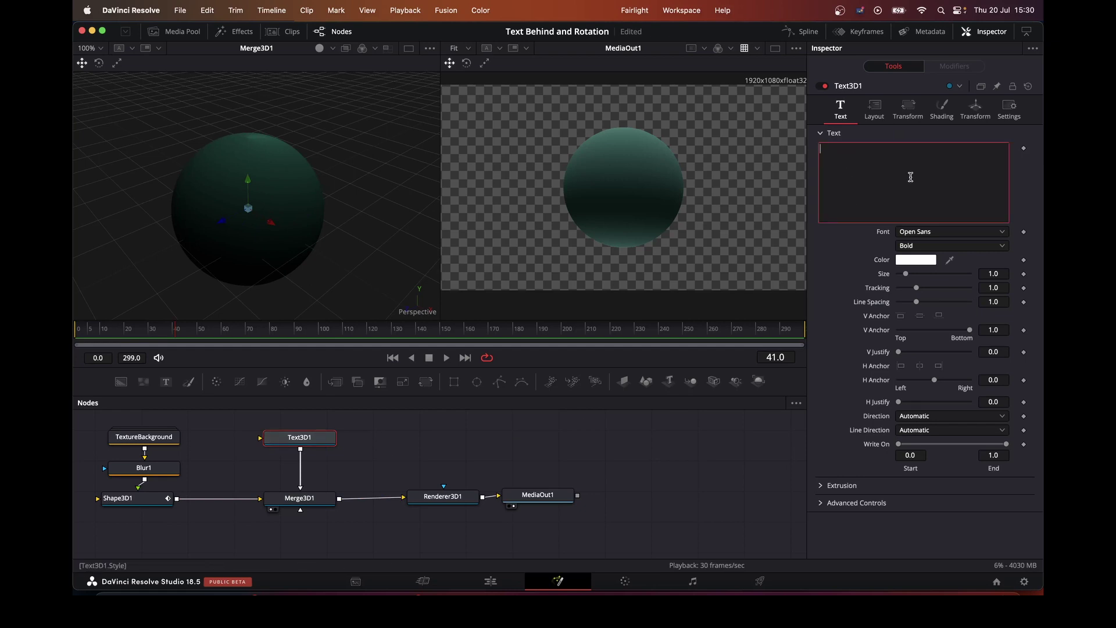
type("Spinning World")
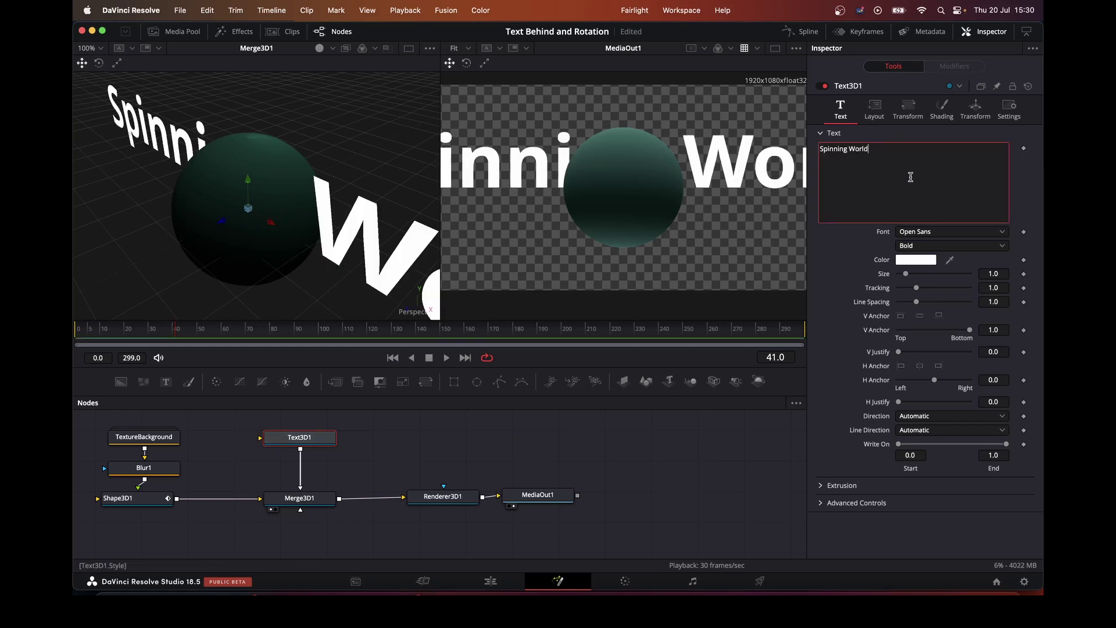
left_click(932, 233)
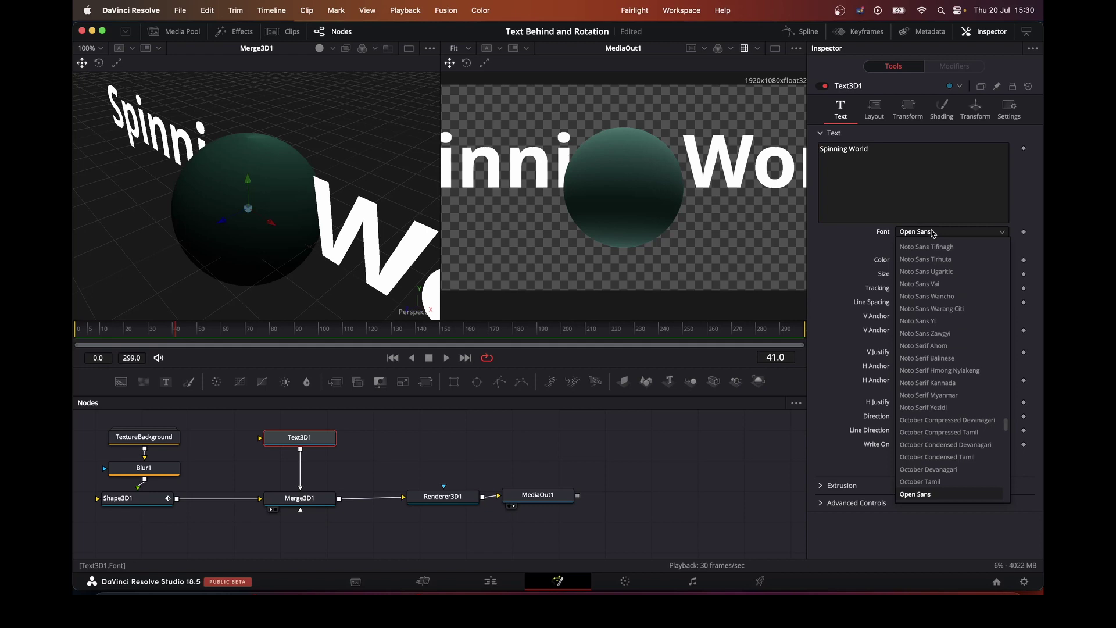
key("f")
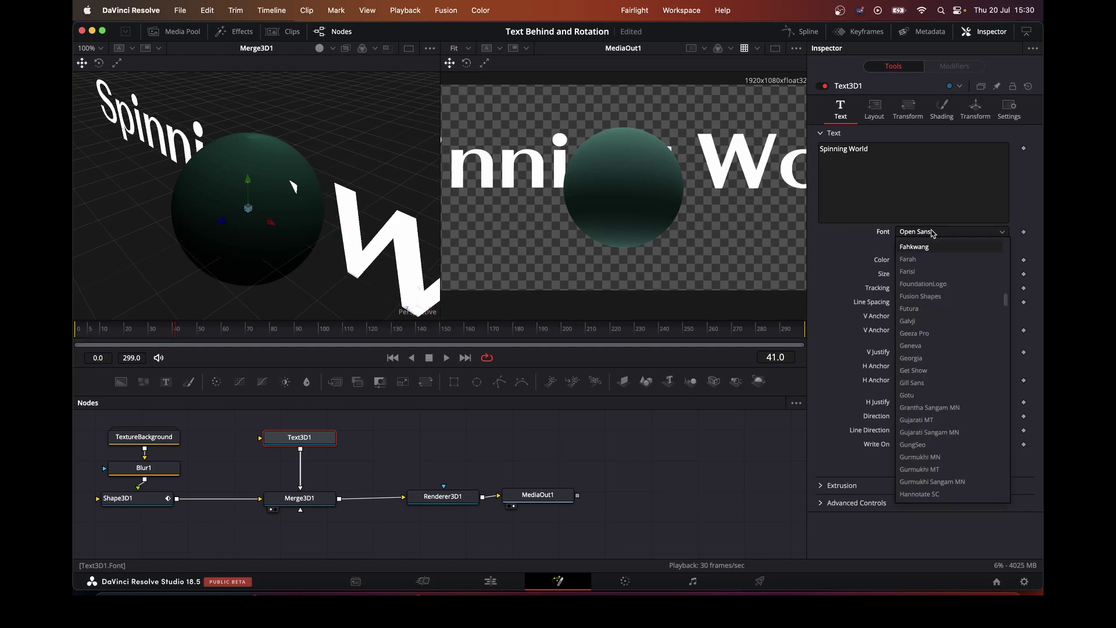
left_click(932, 285)
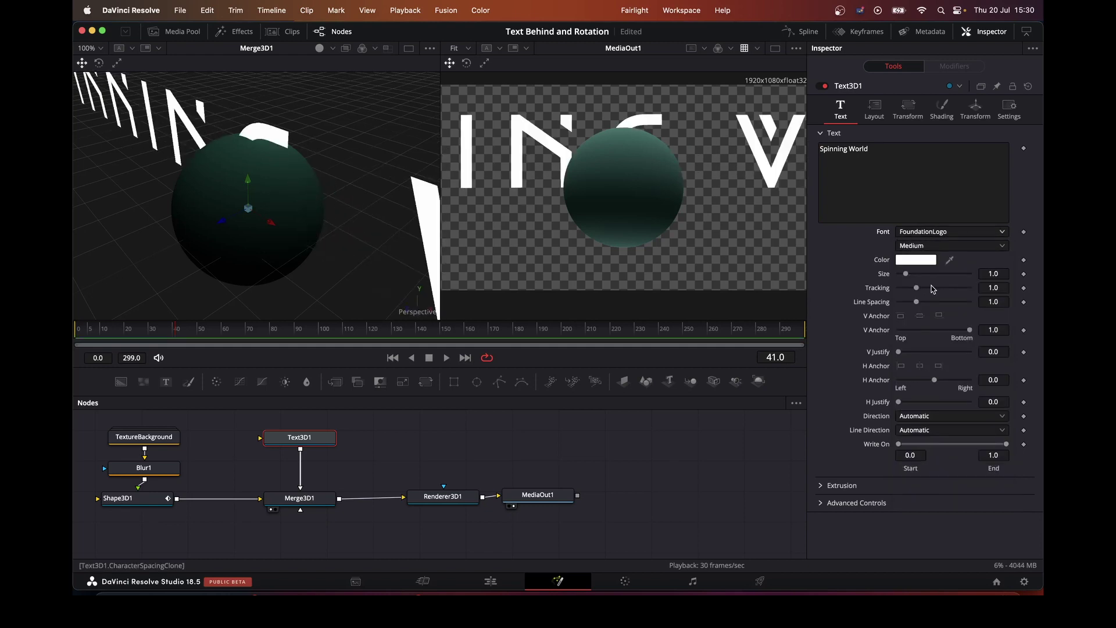
left_click_drag(905, 274, 901, 278)
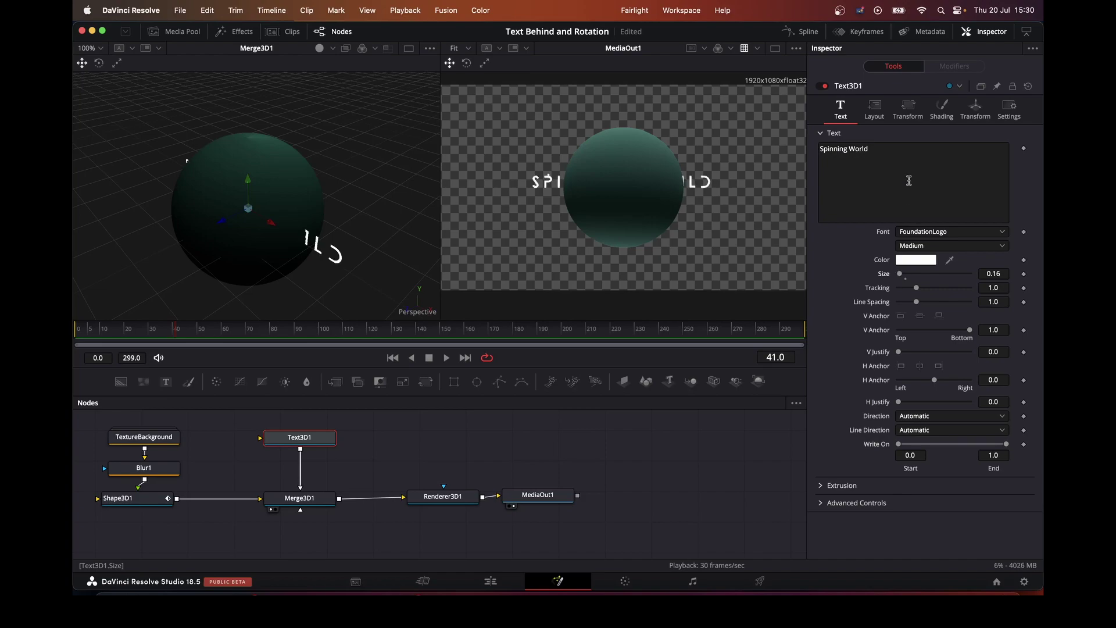
Step: Give Text3D1 a Circle layout with size 2.0, ringing the sphere
left_click(876, 110)
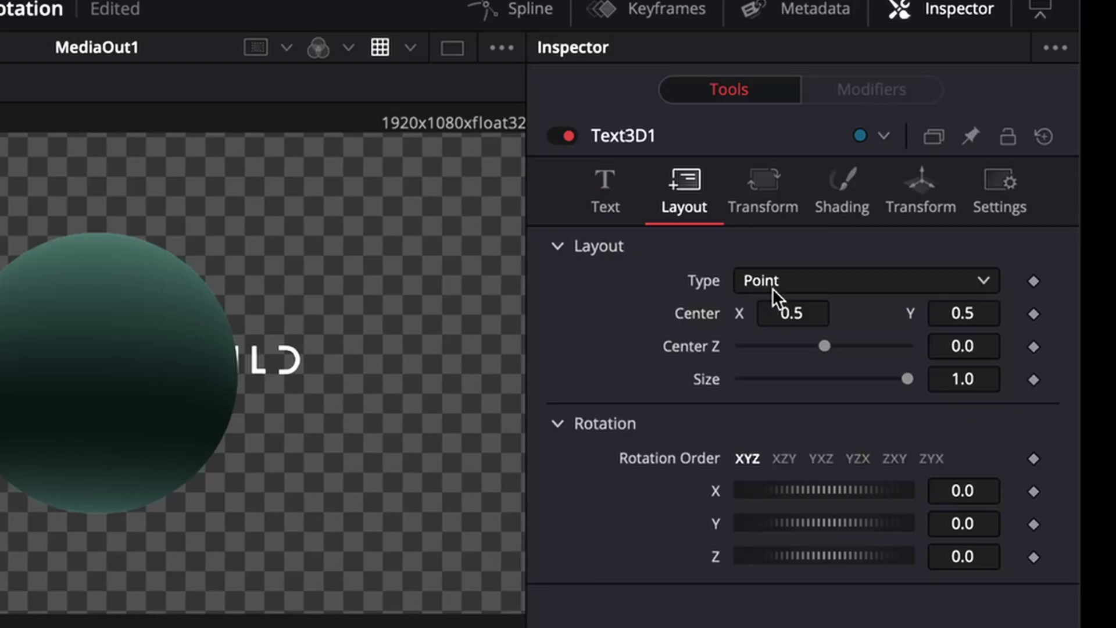
left_click(773, 285)
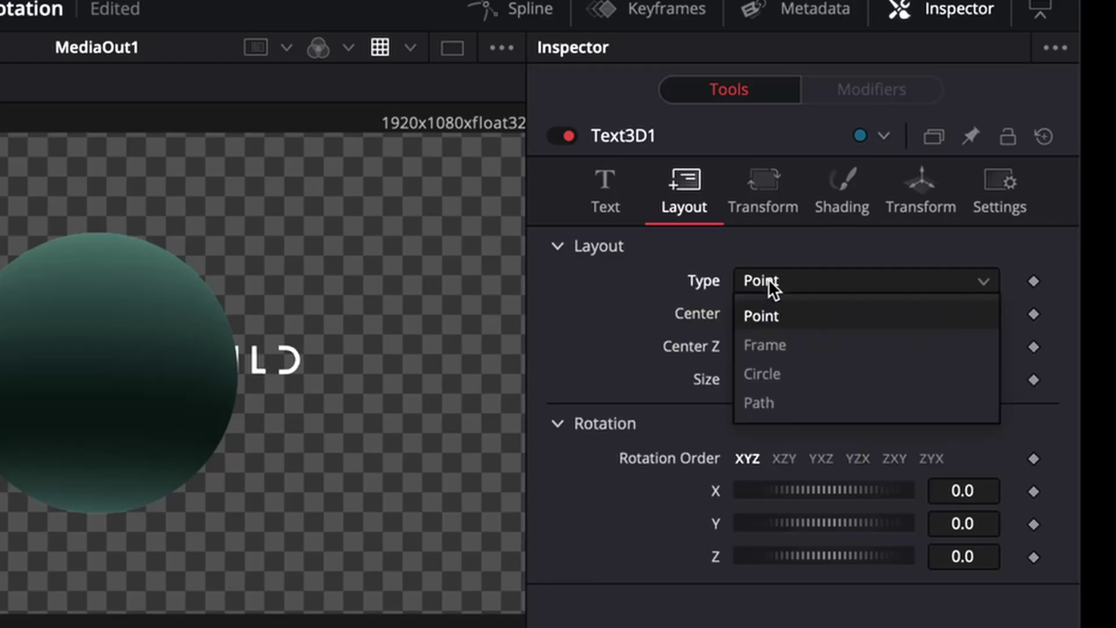
left_click(755, 374)
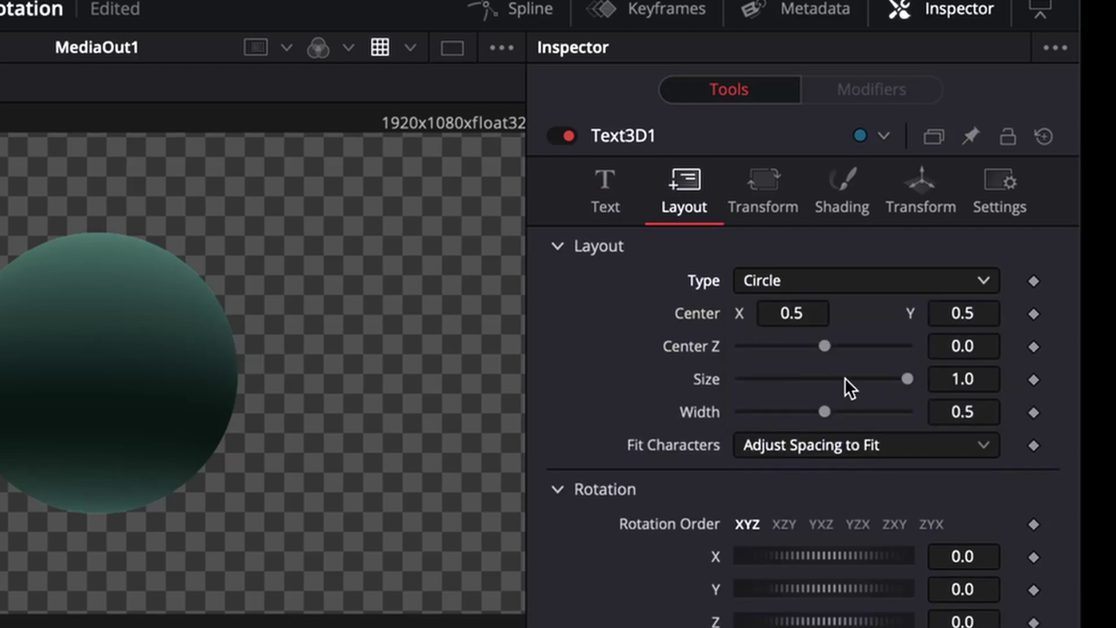
left_click(961, 379)
type("1")
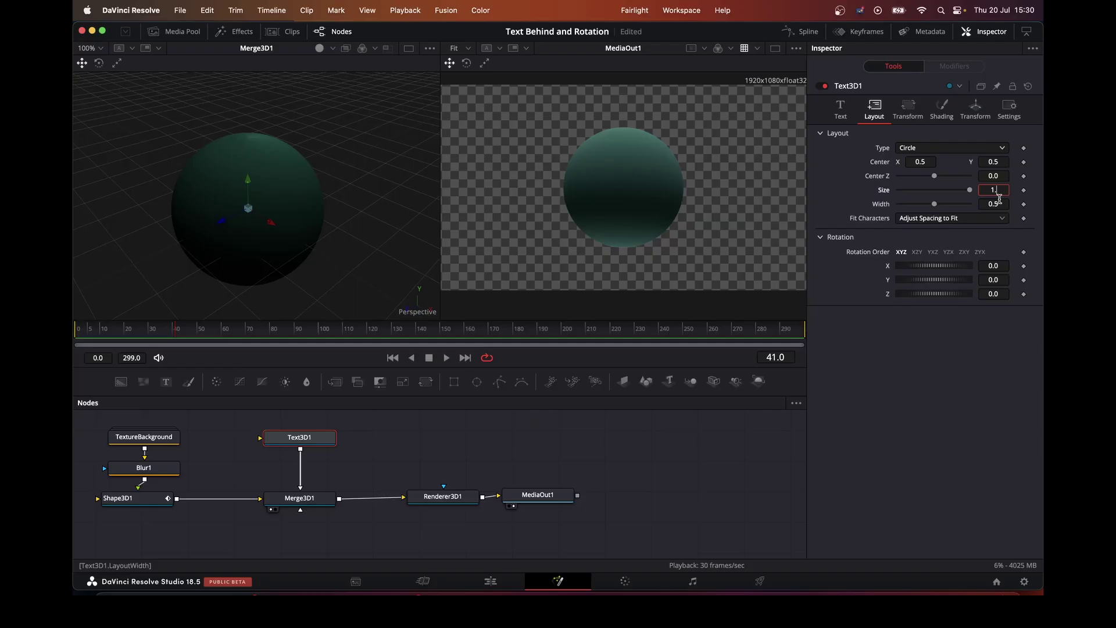
key("Tab")
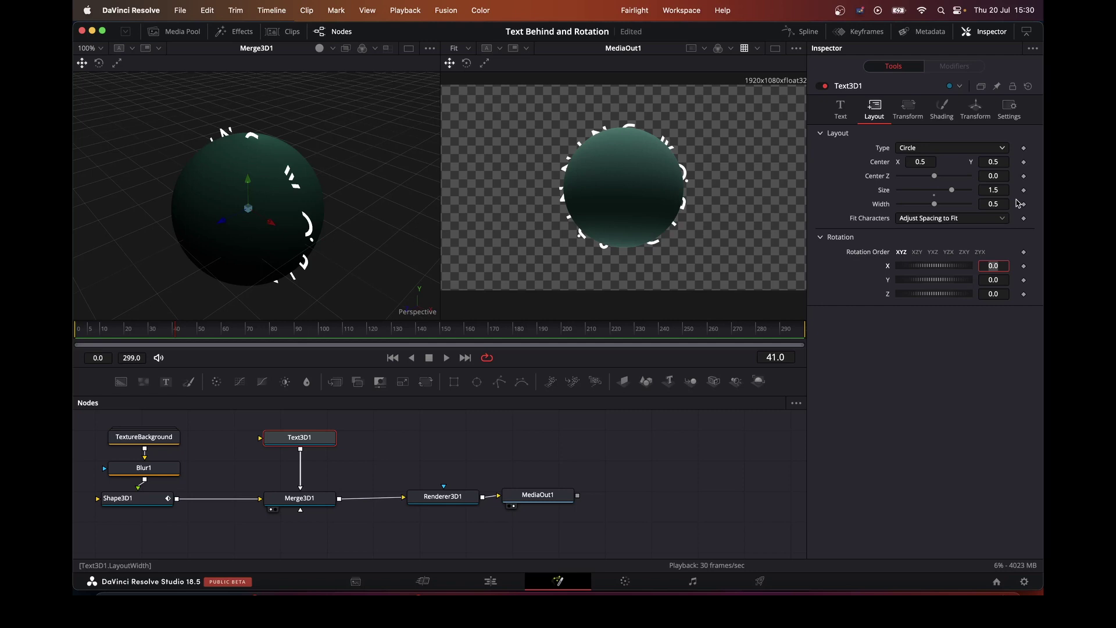
left_click_drag(952, 191, 974, 195)
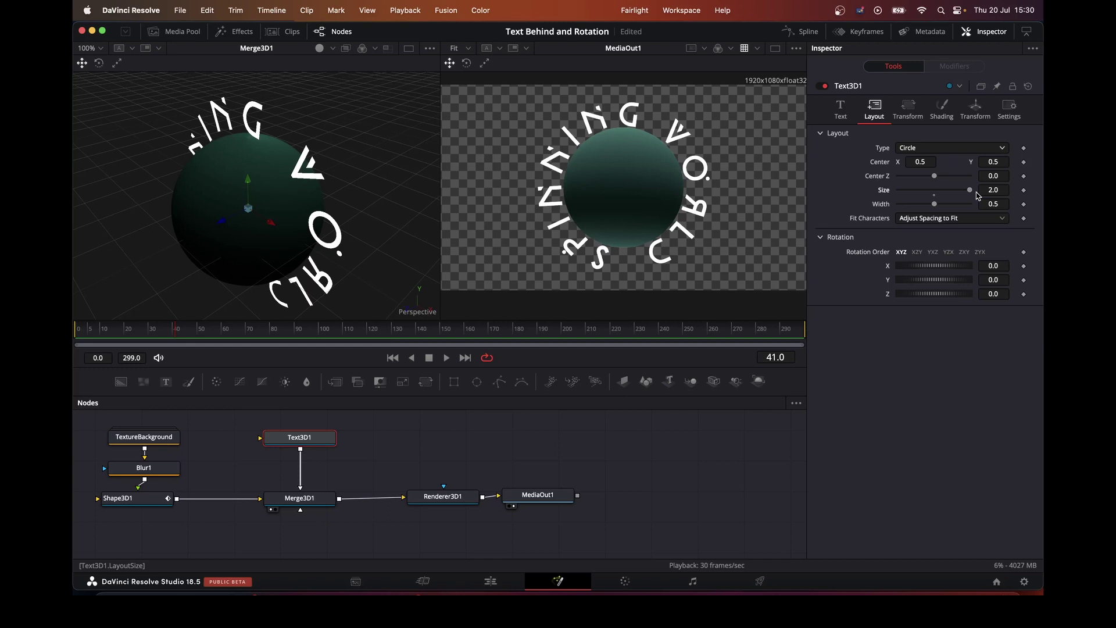
Step: Set the Text3D1 ring's Rotation X to 90 in the Transform tab
left_click(976, 108)
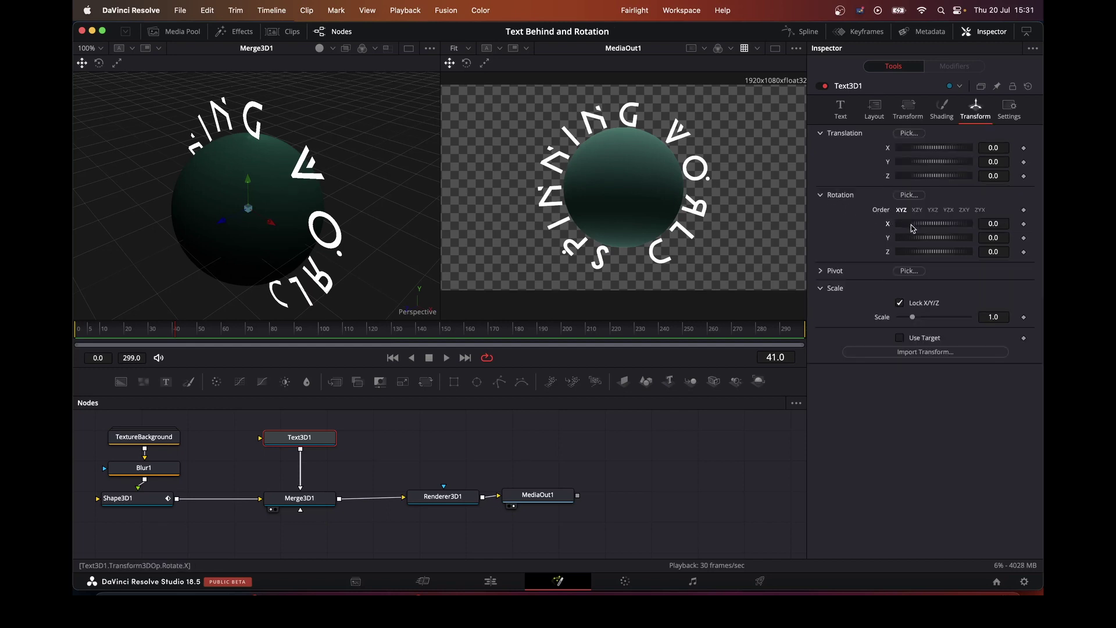
left_click_drag(913, 228, 931, 235)
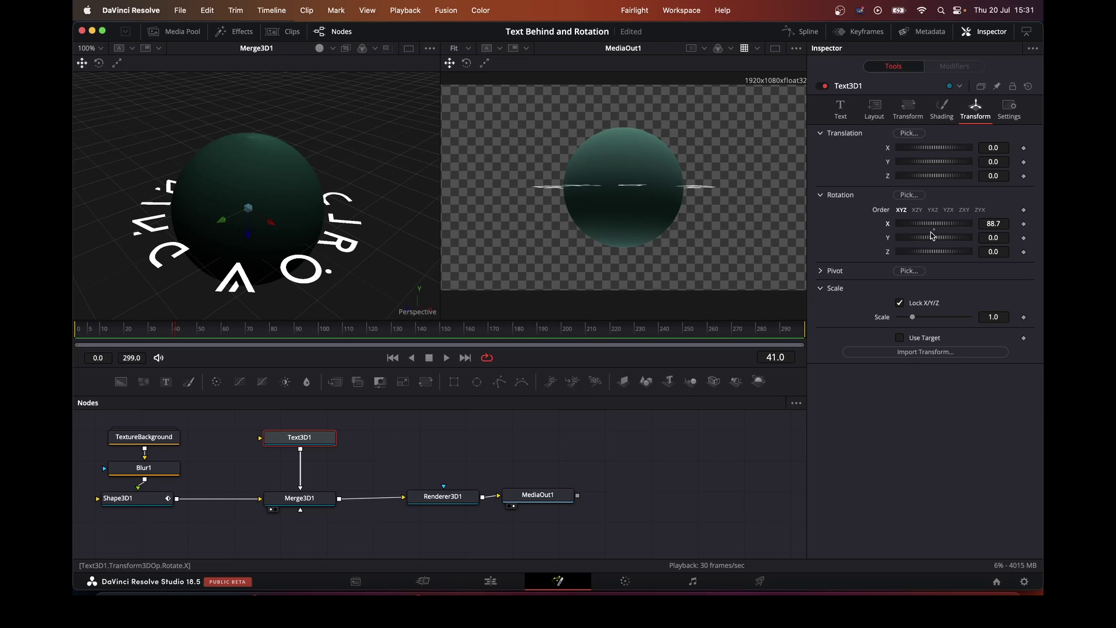
left_click(999, 224)
type("90")
left_click(1010, 237)
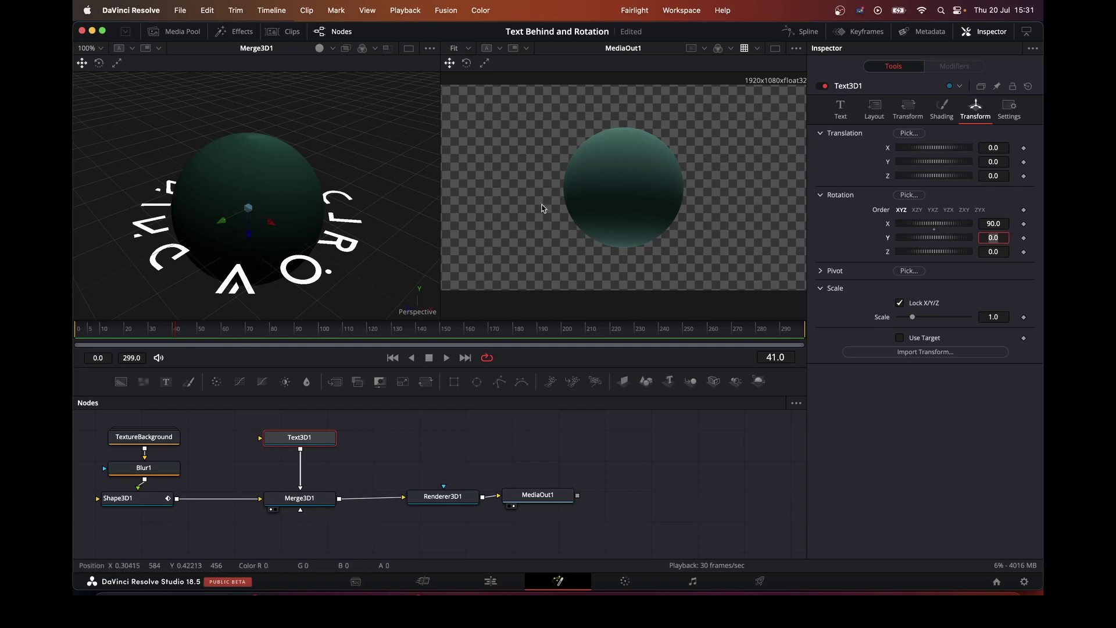
Step: Tilt the individual characters' Rotation X until the letters stand upright around the sphere
left_click(908, 109)
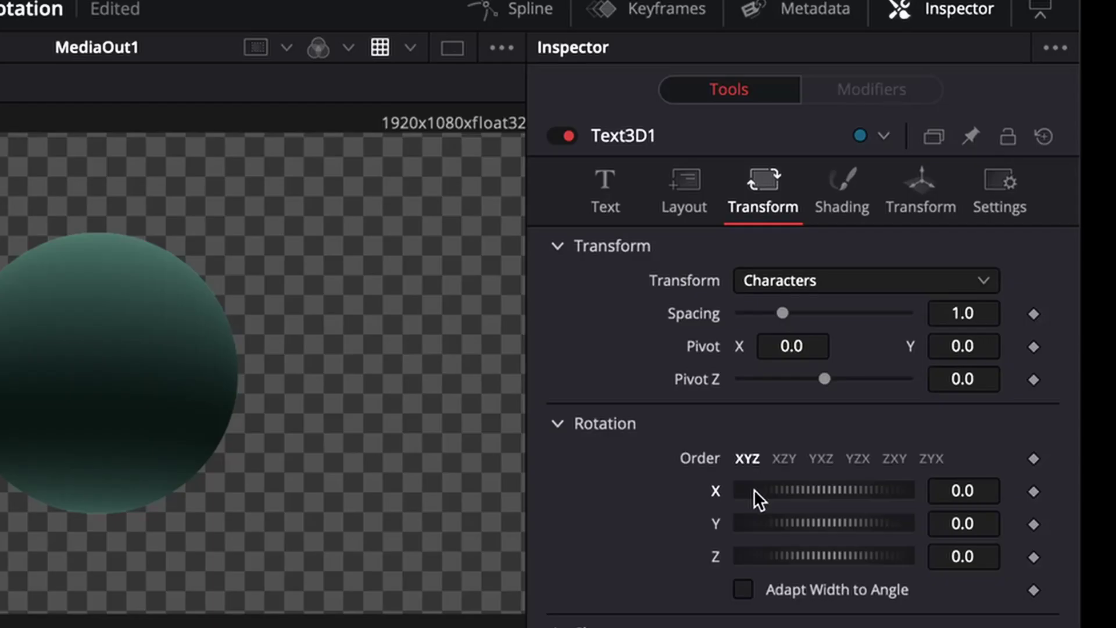
left_click_drag(905, 240, 900, 239)
left_click_drag(747, 495, 709, 502)
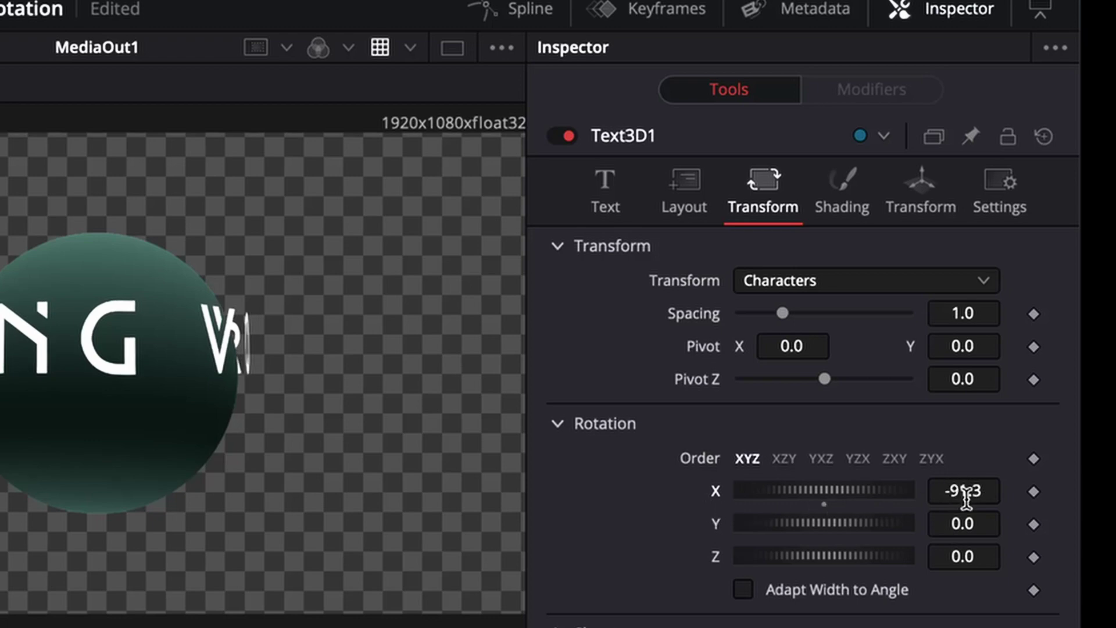
left_click(932, 201)
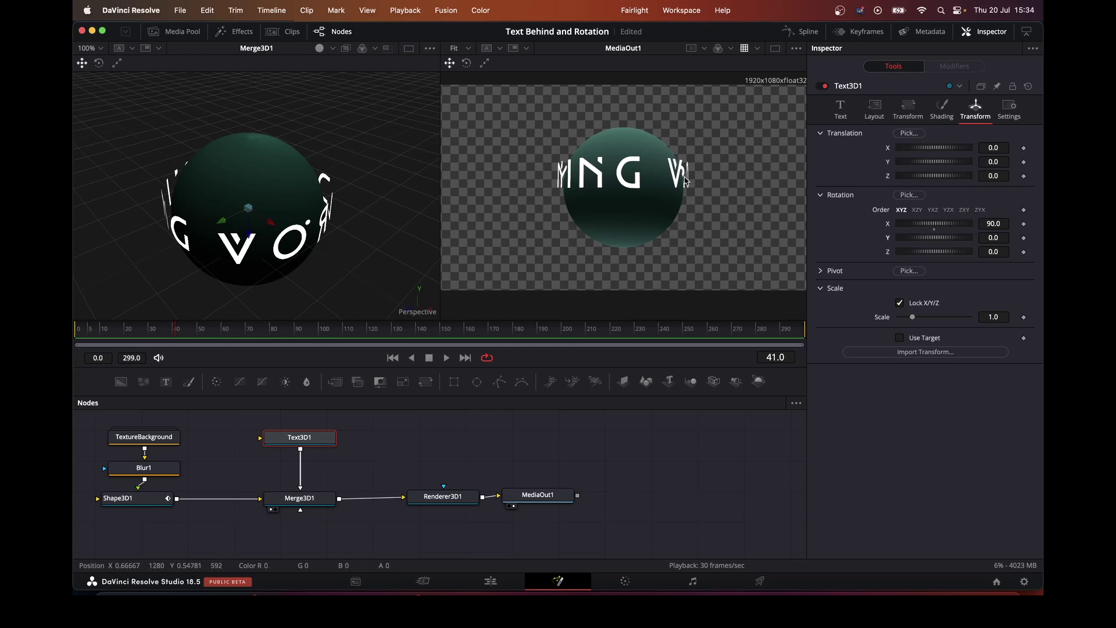
Step: Set a Rotation Y keyframe on Text3D1 at frame 1
left_click(79, 333)
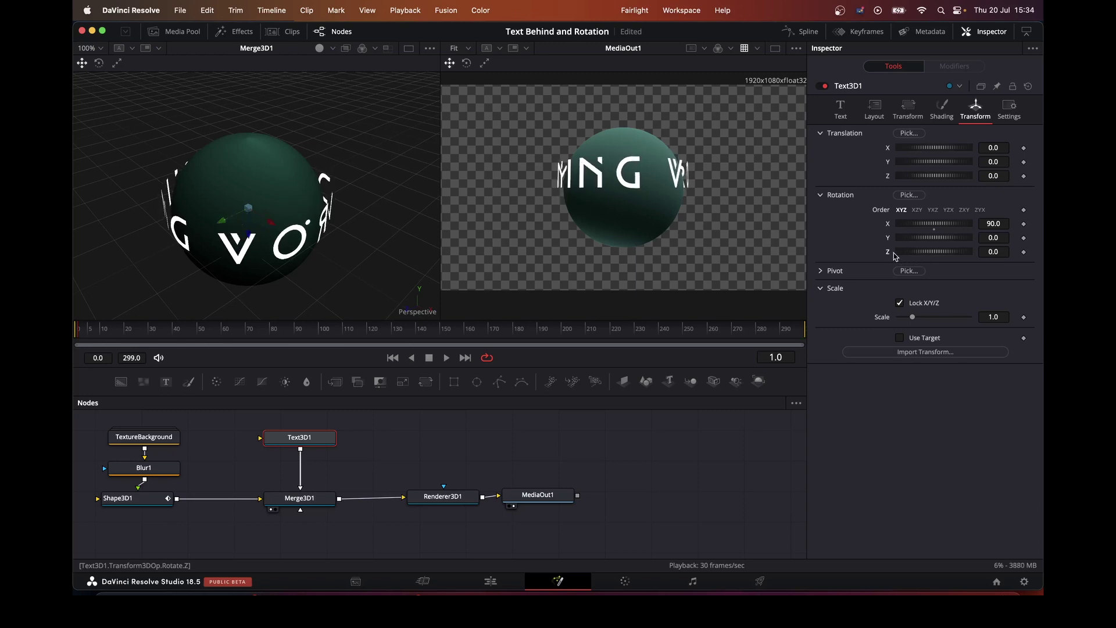
left_click_drag(912, 242, 936, 241)
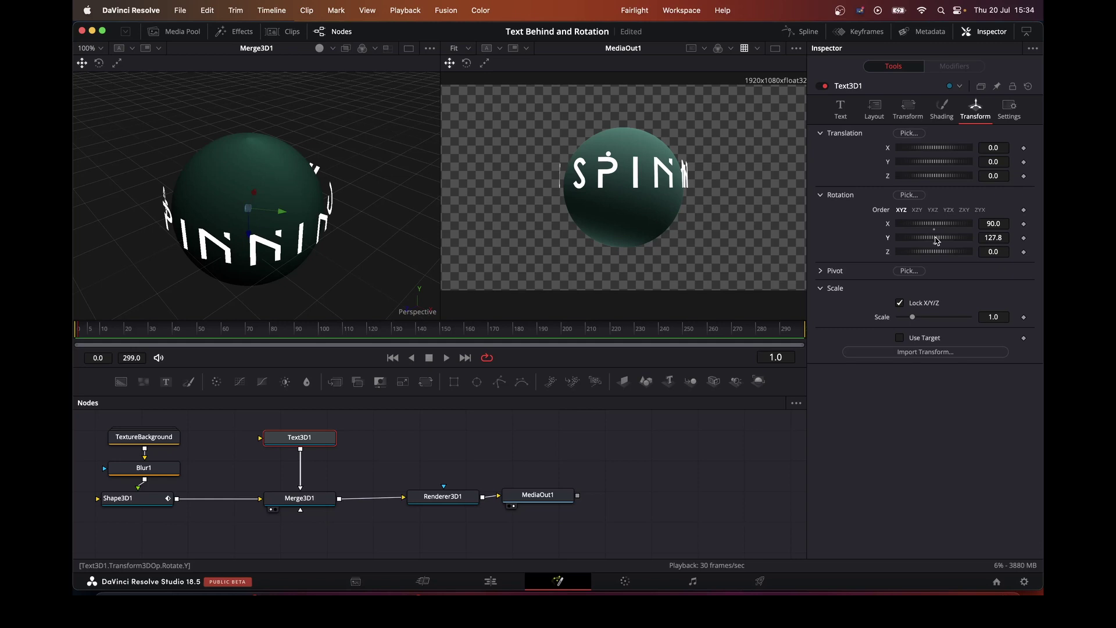
left_click(1023, 238)
Step: At frame 298, set Rotation Y to -576.5 and preview the spinning ring
left_click(802, 334)
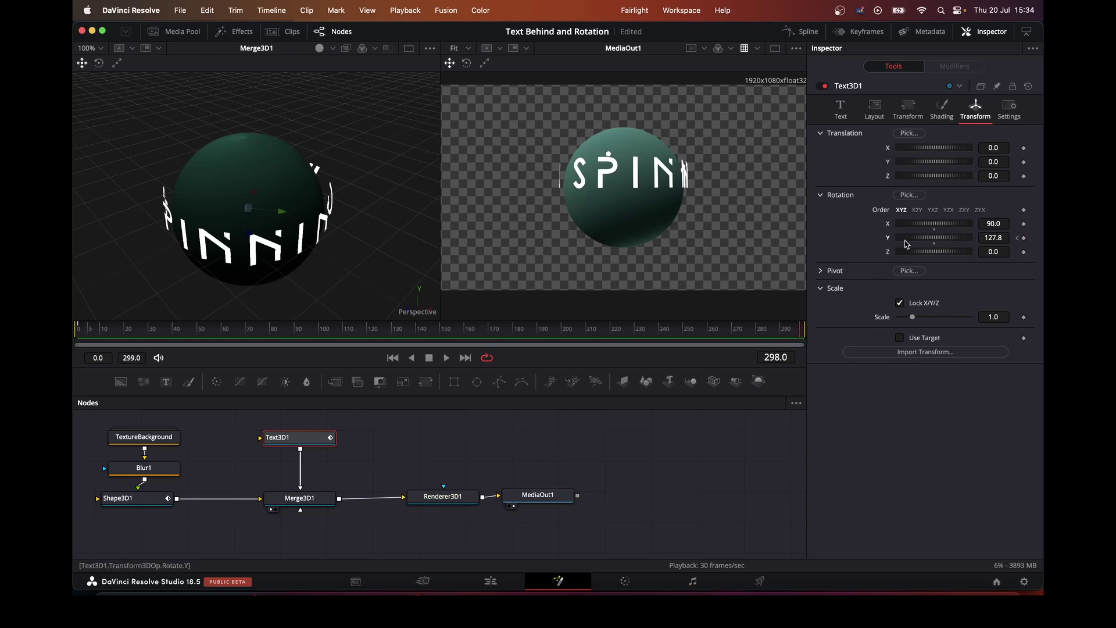
left_click_drag(906, 243, 755, 244)
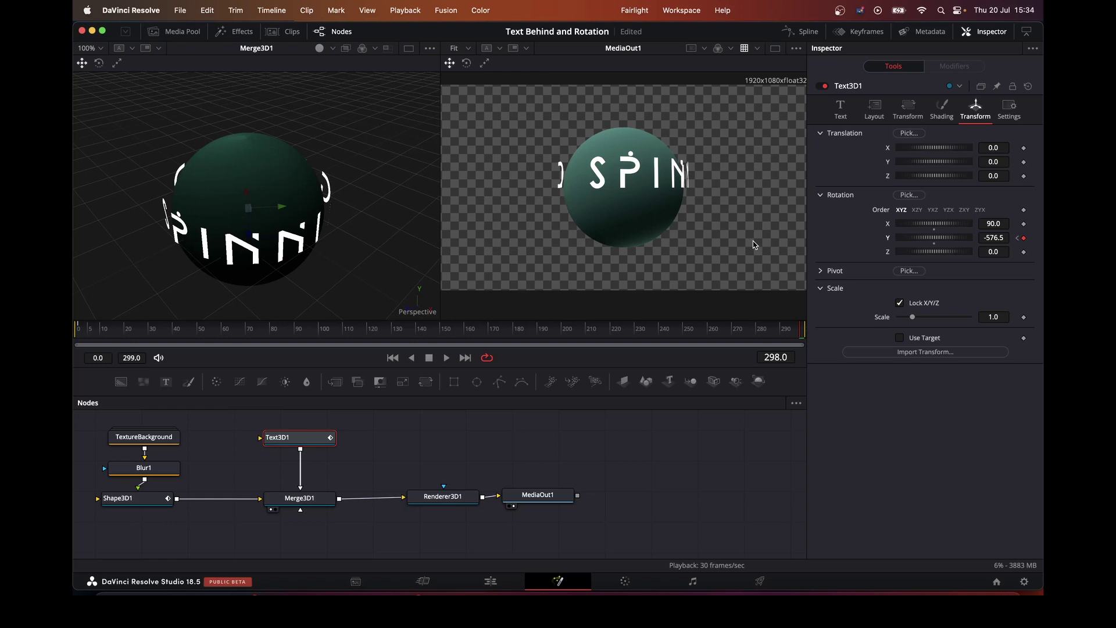
left_click(446, 358)
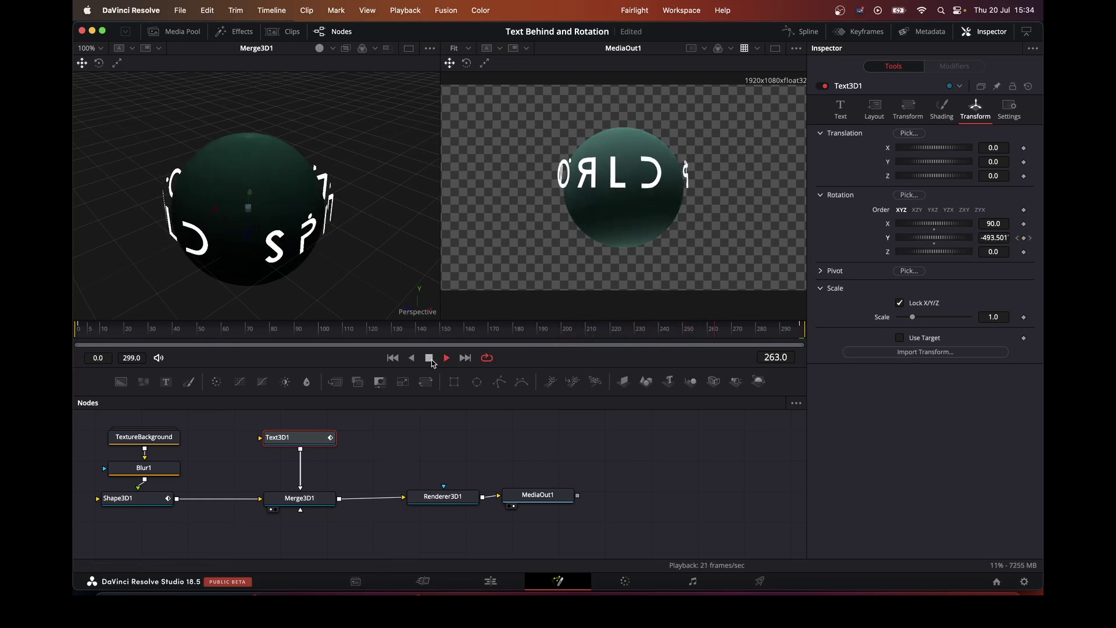
left_click(430, 358)
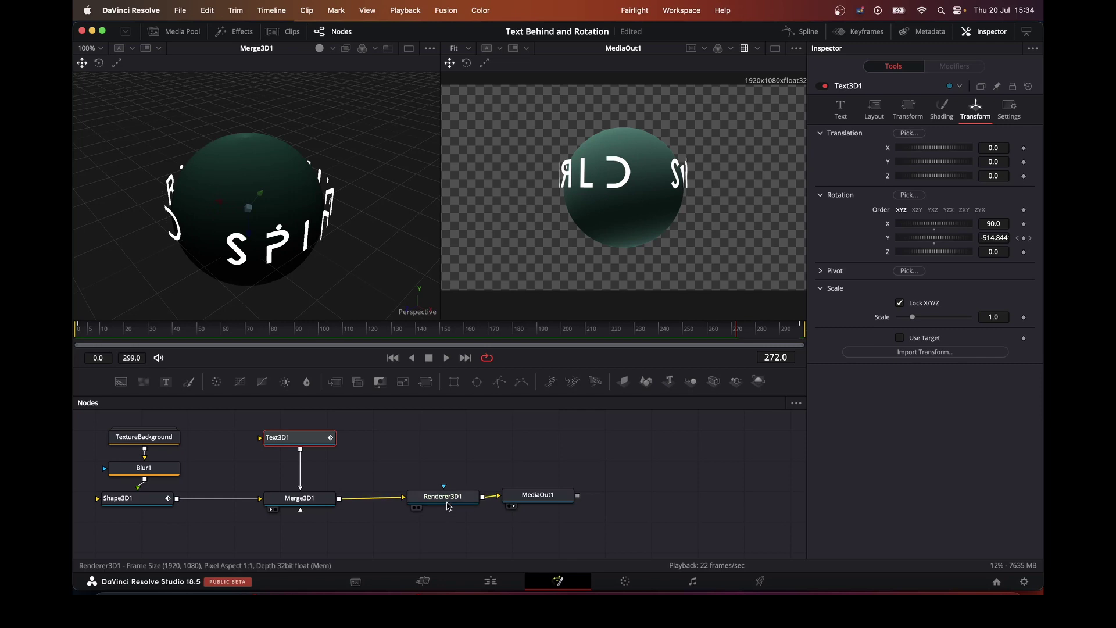
Step: Insert a Background node between Renderer3D1 and MediaOut1 to create Merge1
left_click_drag(449, 507, 417, 508)
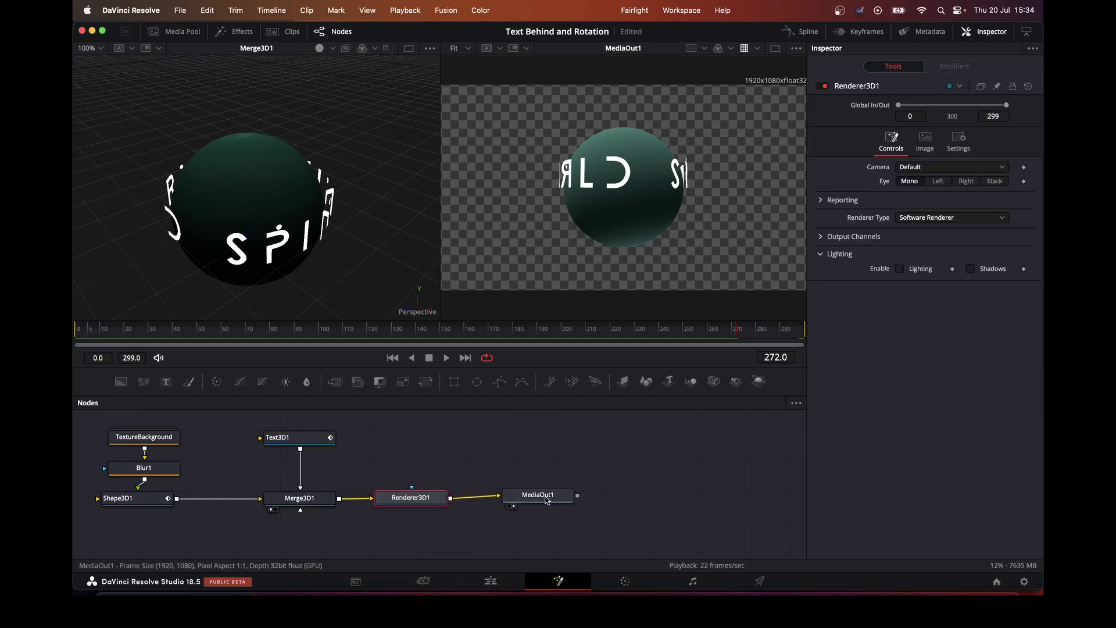
left_click_drag(546, 500, 589, 505)
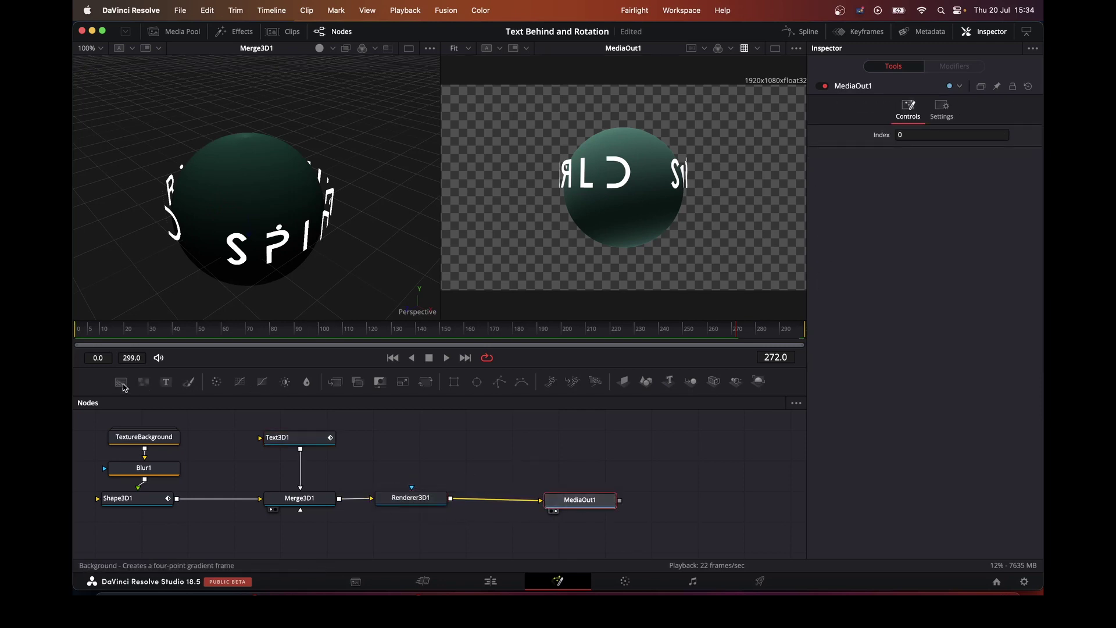
left_click_drag(123, 388, 453, 501)
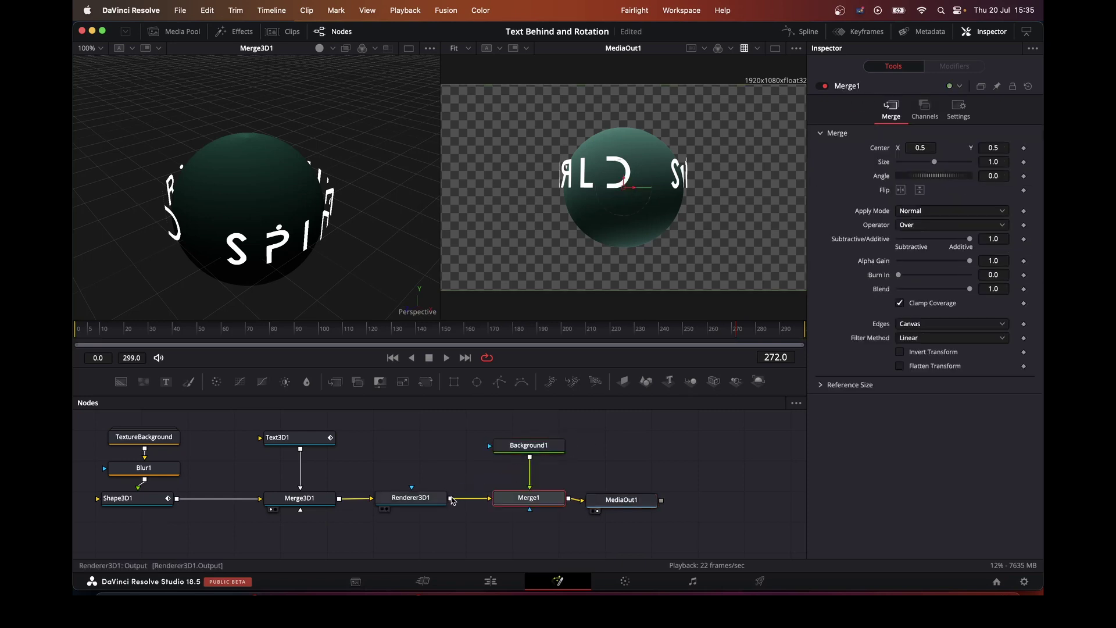
Step: Colour Background1 dark olive green (R 0.043, G 0.051, B 0.020)
left_click(548, 451)
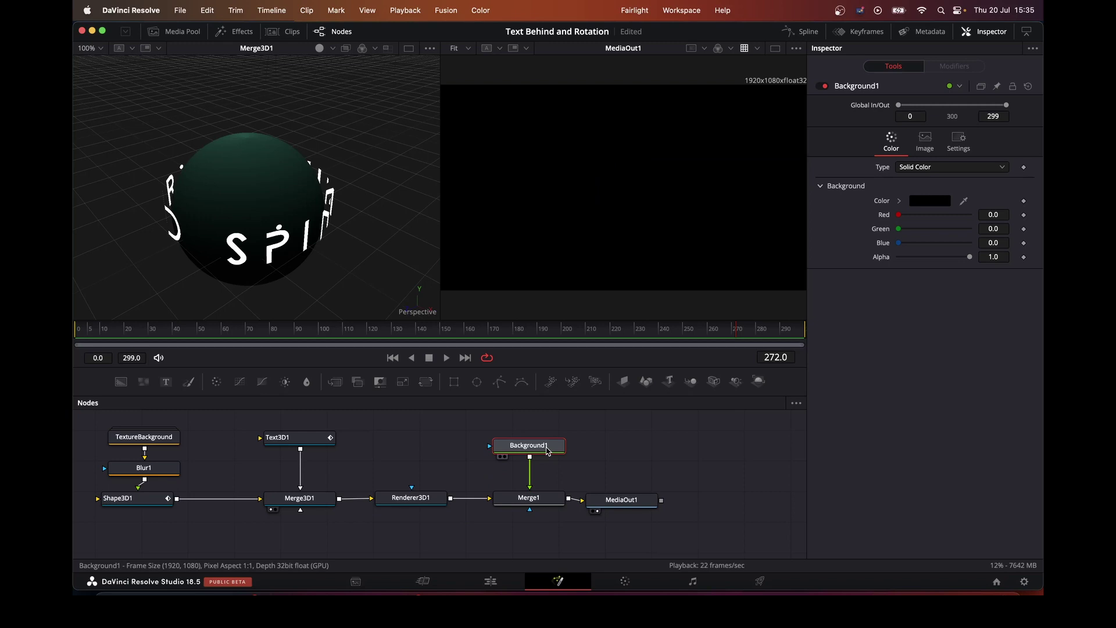
left_click(930, 201)
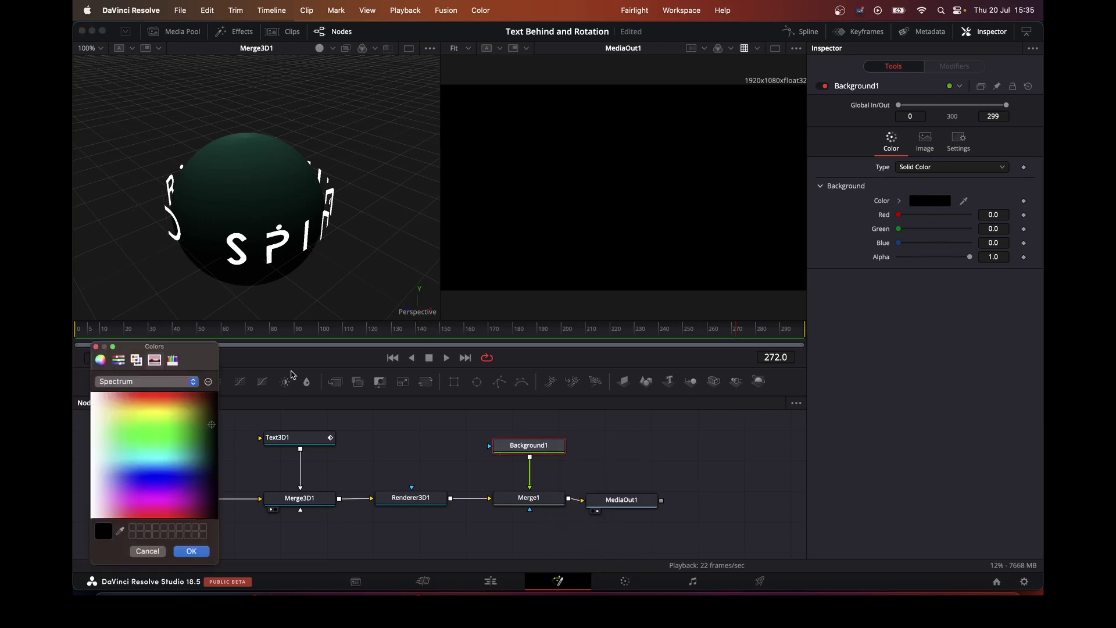
left_click_drag(211, 429, 214, 428)
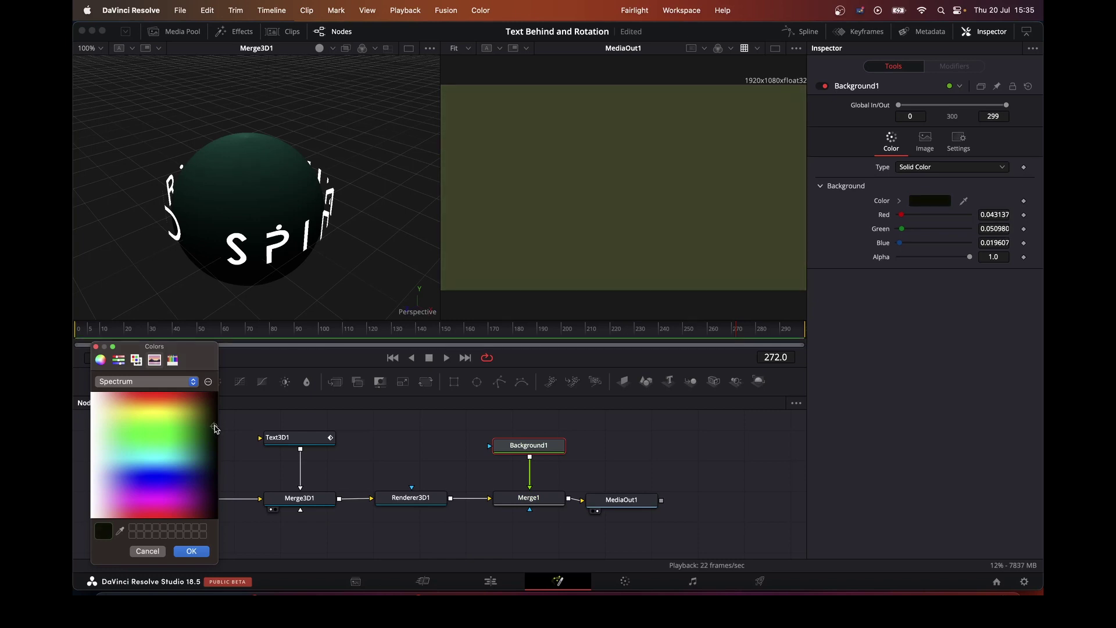
left_click(196, 551)
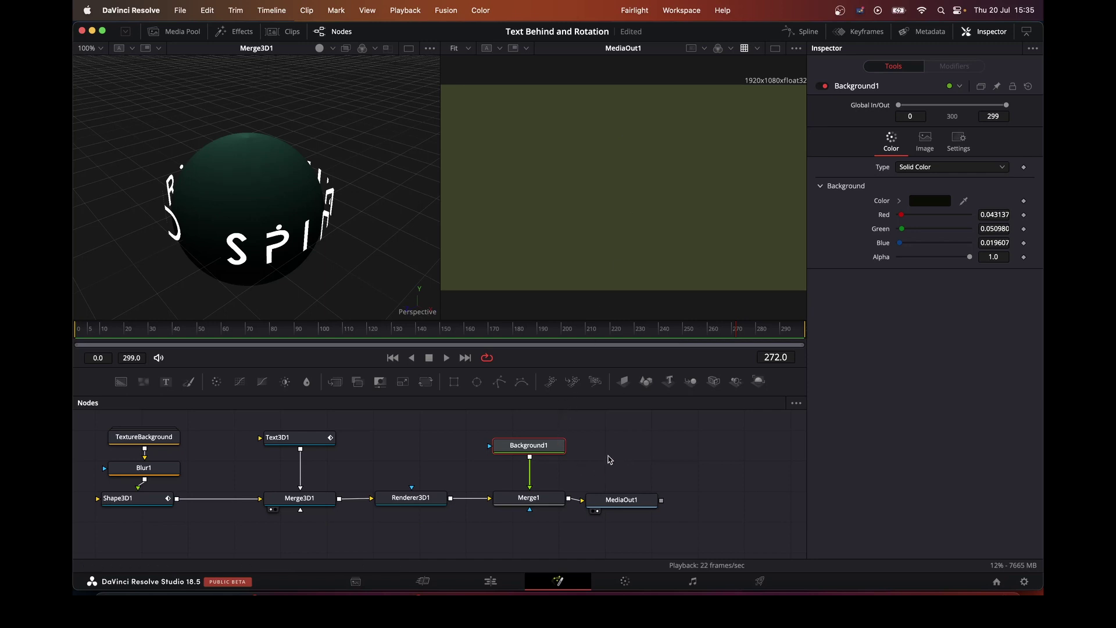
Step: Swap Merge1's inputs so the sphere and text sit over the olive background, then play
left_click(546, 503)
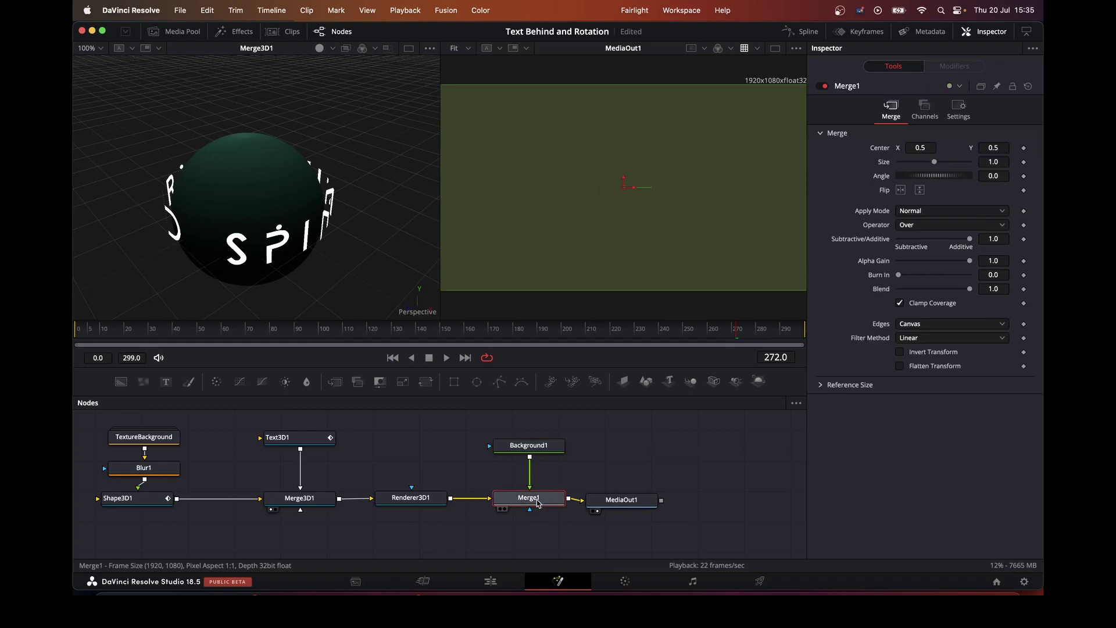
right_click(537, 503)
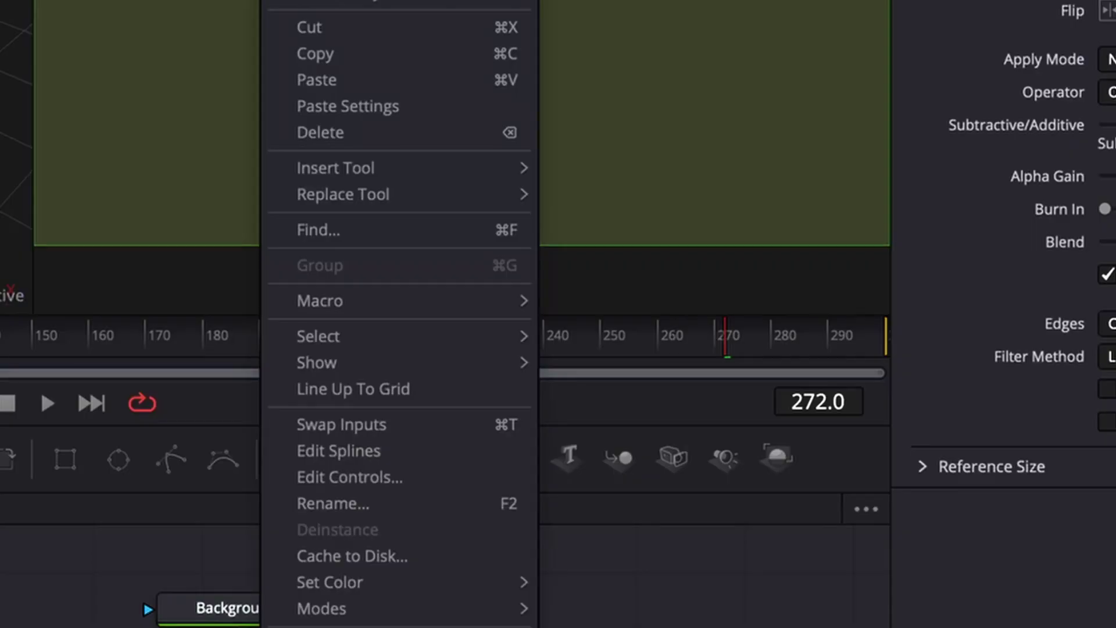
left_click(349, 427)
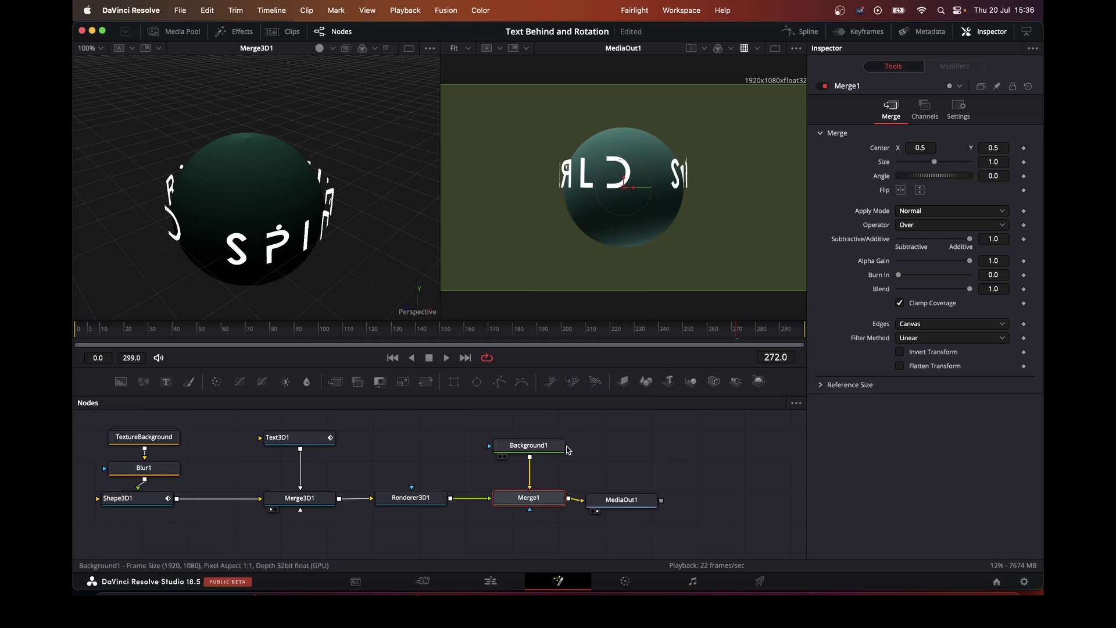
left_click(446, 359)
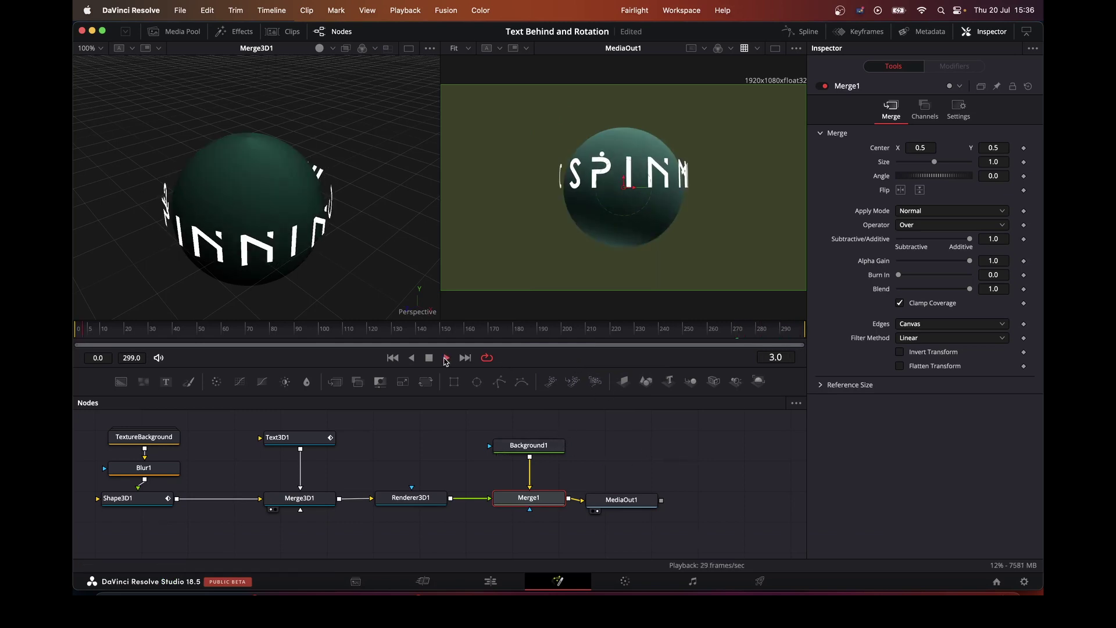